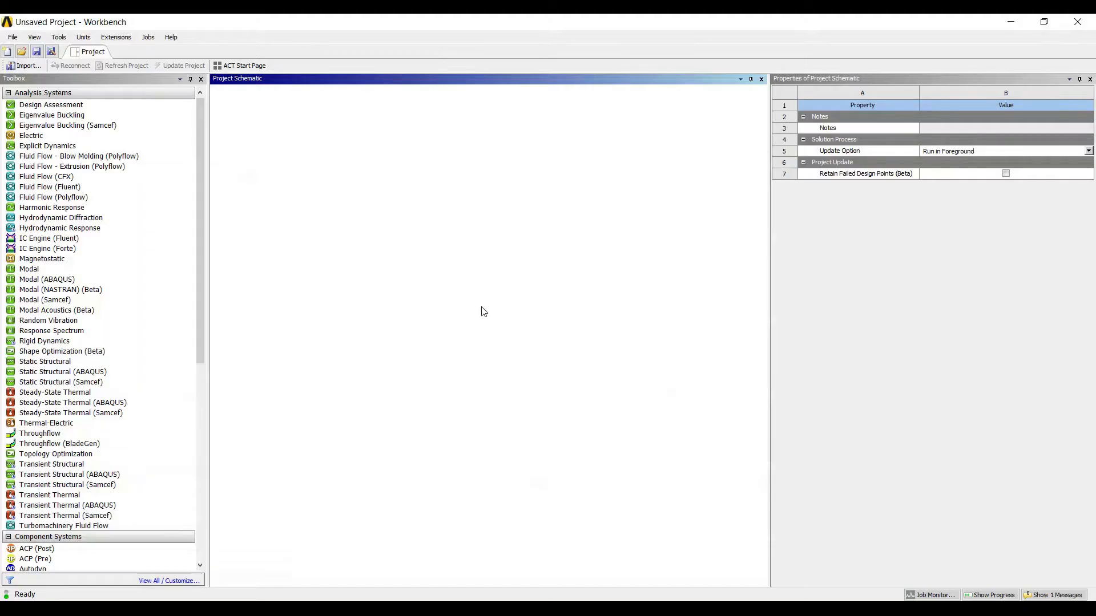
Step: Add a Static Structural analysis system to the project and name it eg-4
click(45, 362)
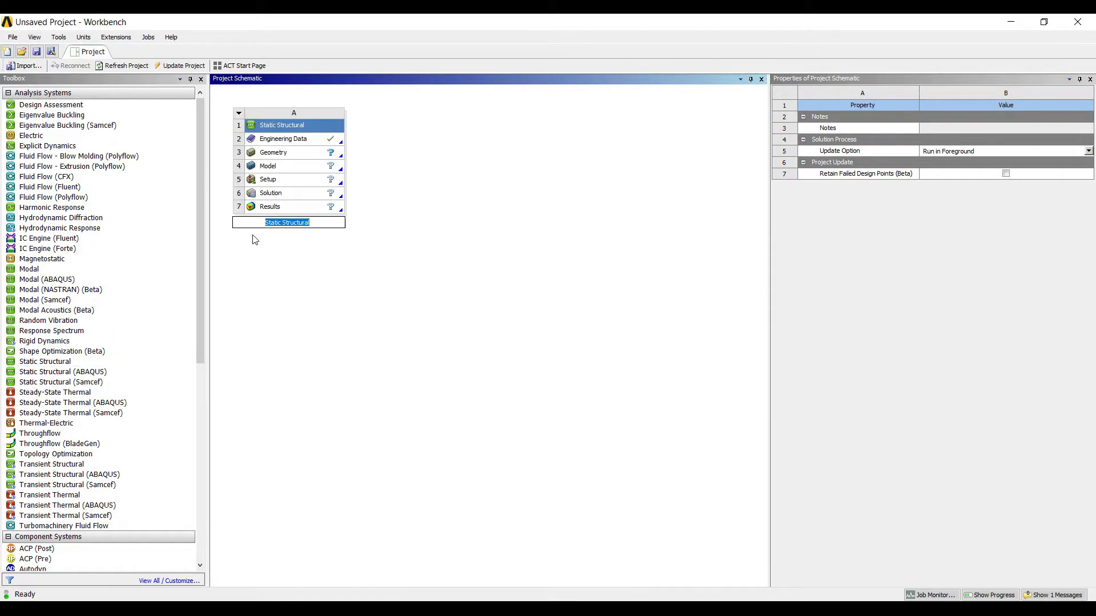
text(eg-4)
key(Return)
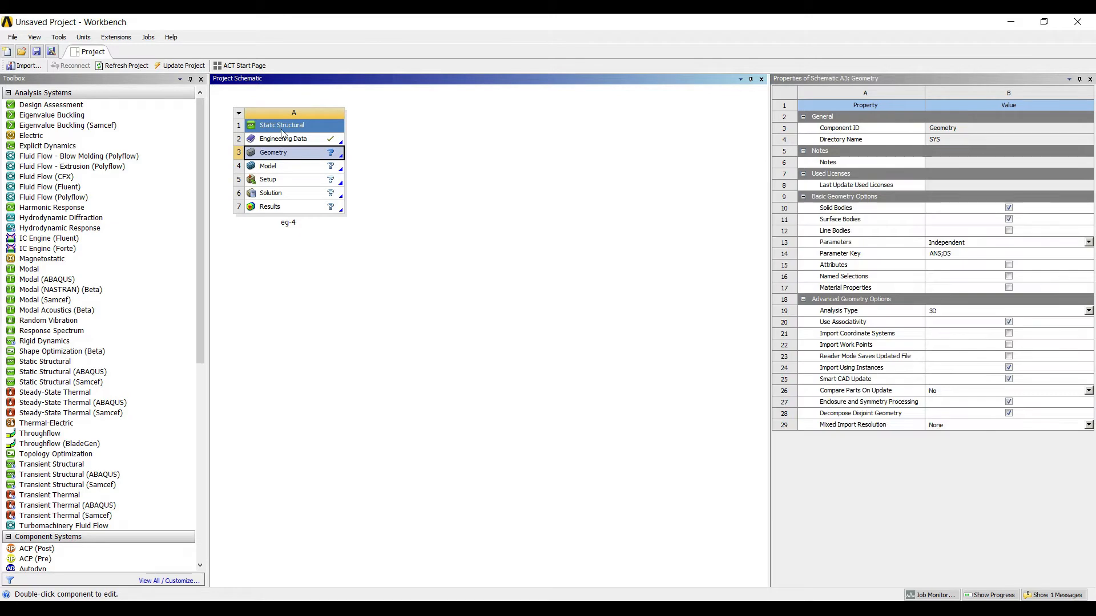
Step: Open the system's Engineering Data and add a new material named steel
double_click(283, 139)
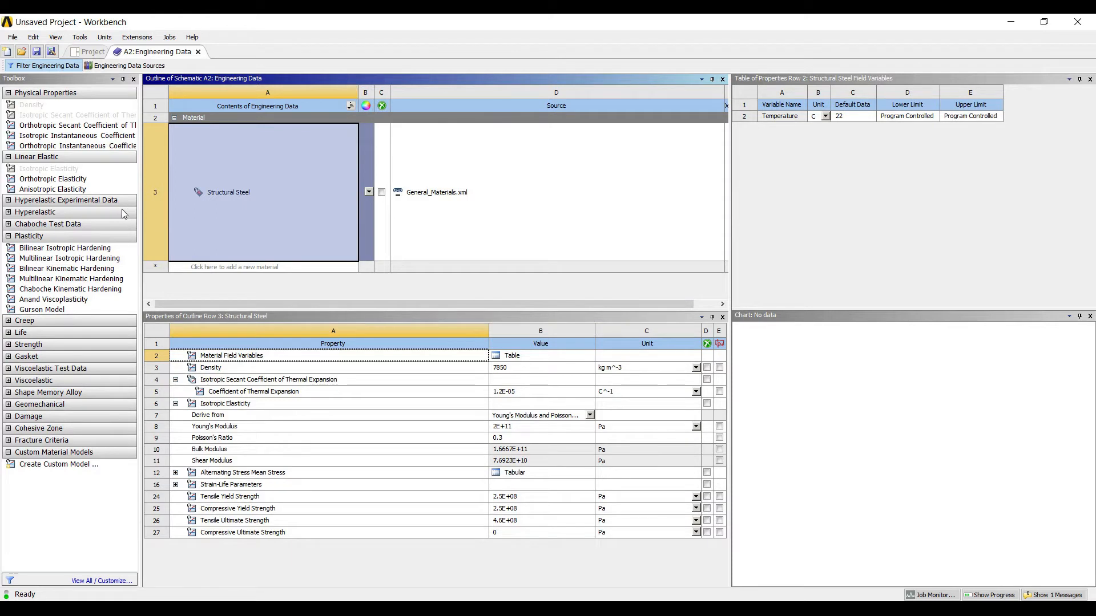
click(184, 155)
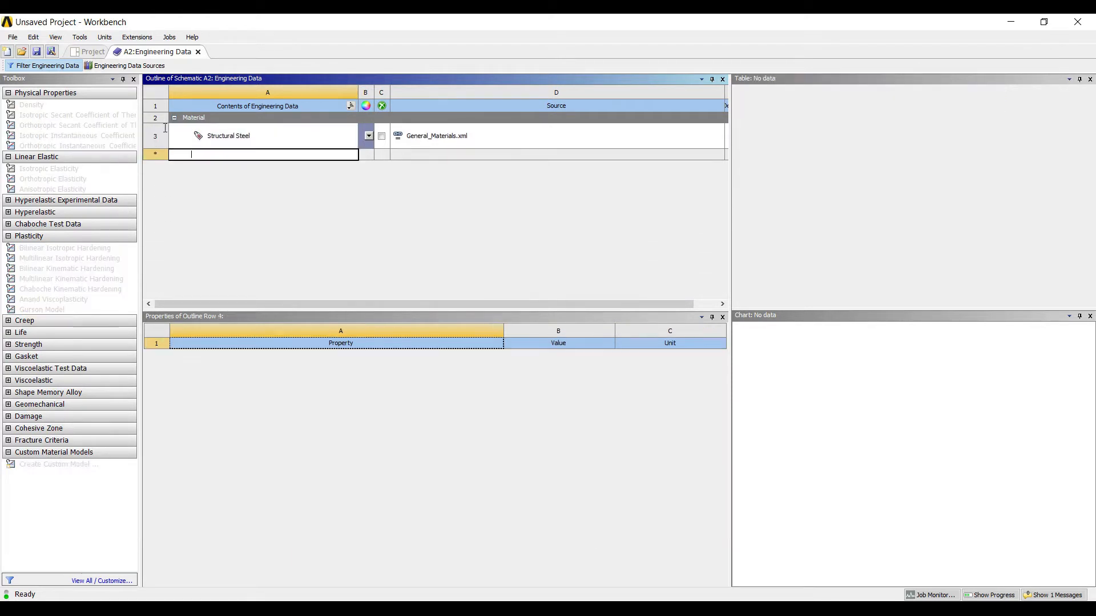
text(steel)
key(Return)
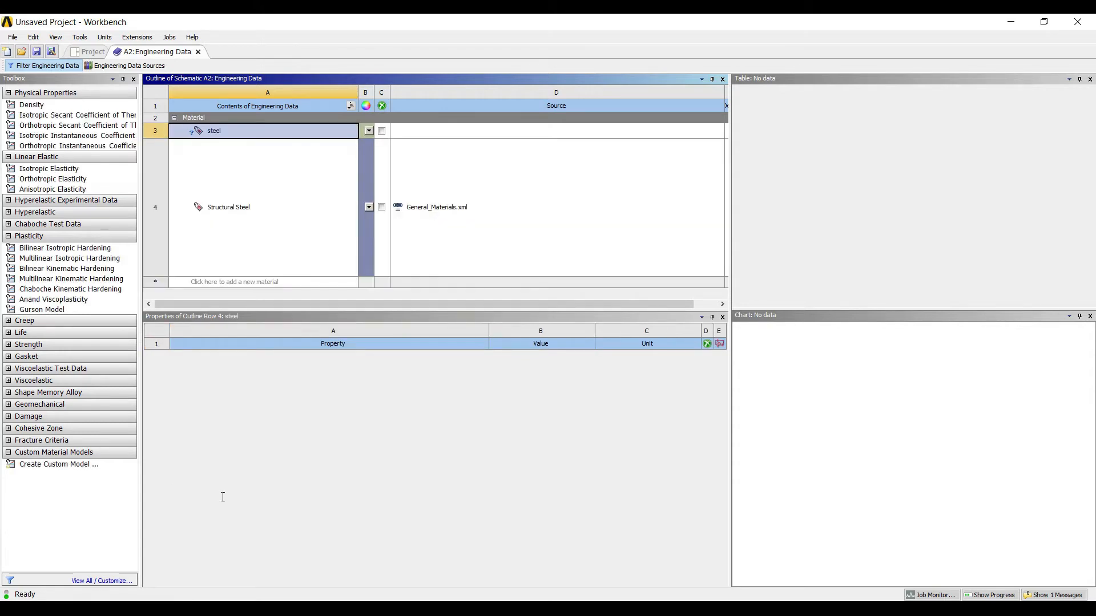
Step: Check the given data in 17.pdf and add Isotropic Elasticity to the steel material, with Young's Modulus in MPa
key(alt+Tab)
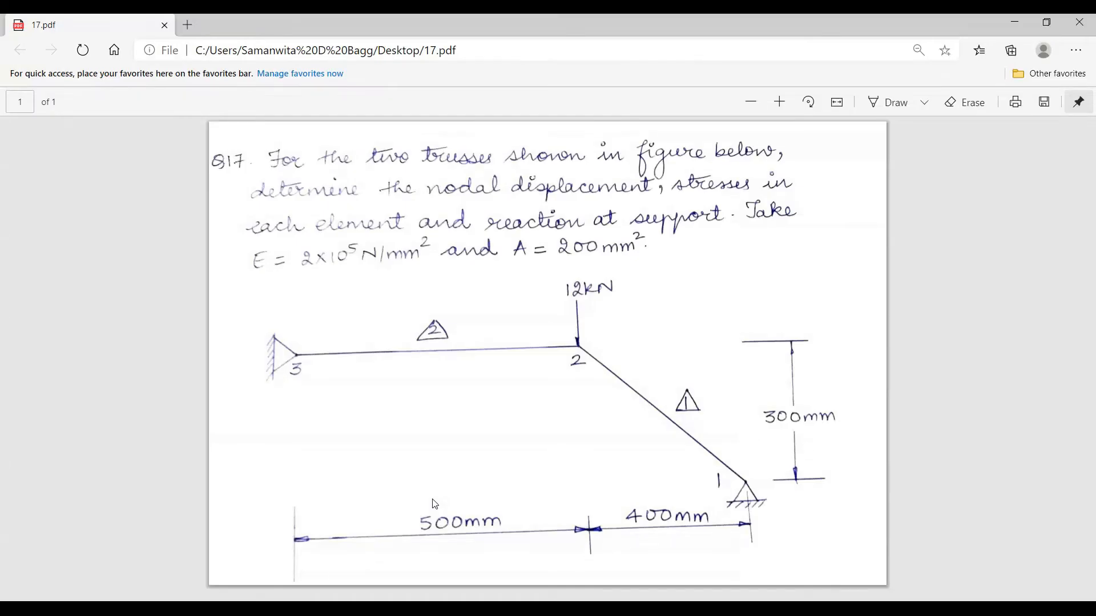
click(437, 610)
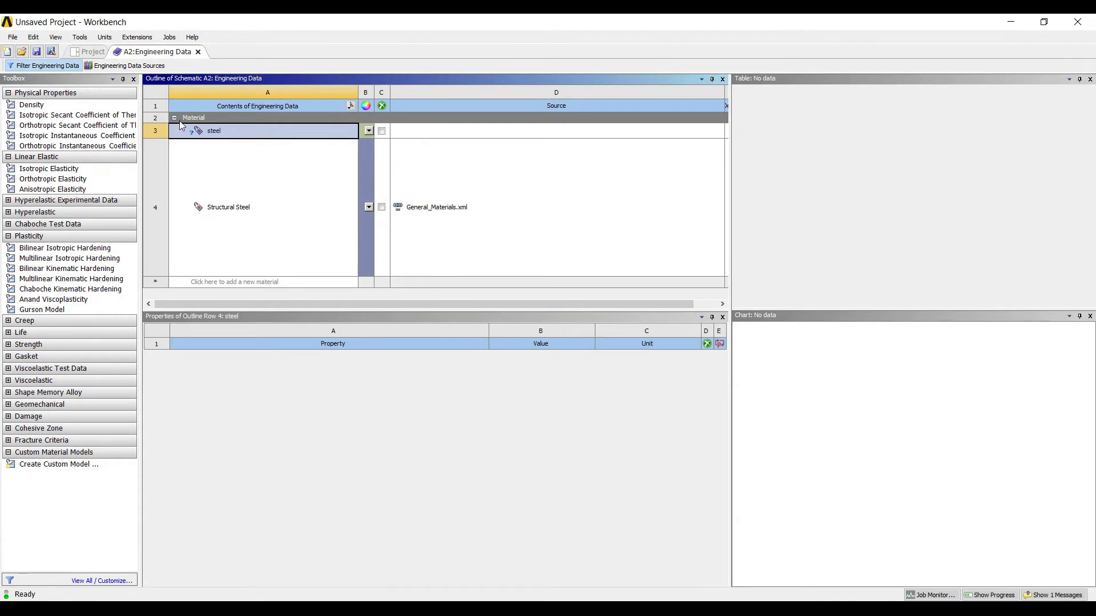
double_click(65, 169)
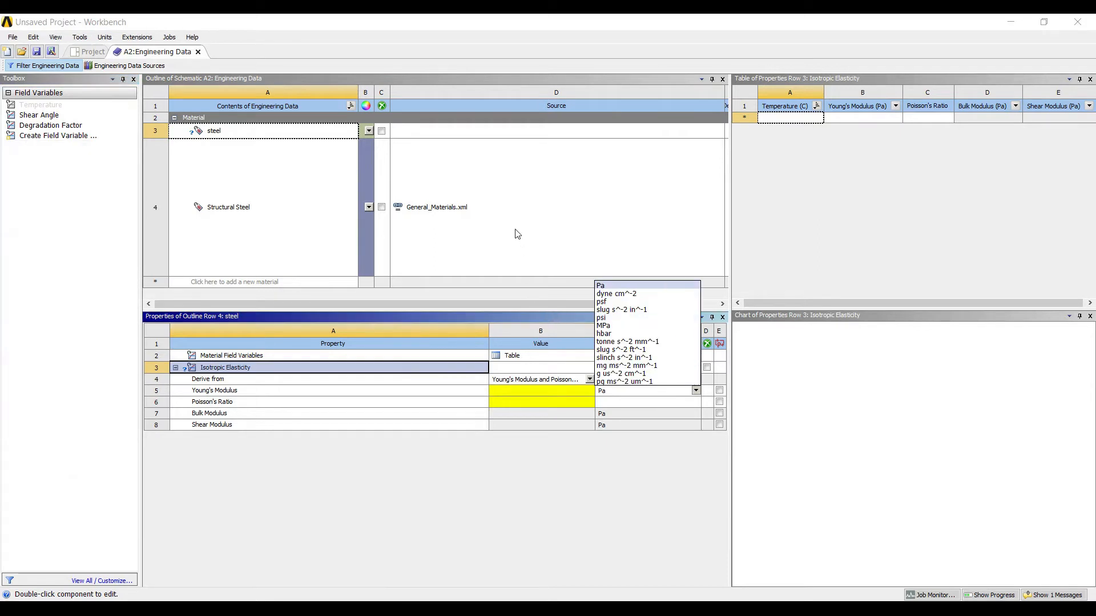
click(603, 325)
Step: Set the steel material's Young's Modulus to 2e5 MPa and its Poisson's Ratio to 0.3
click(511, 391)
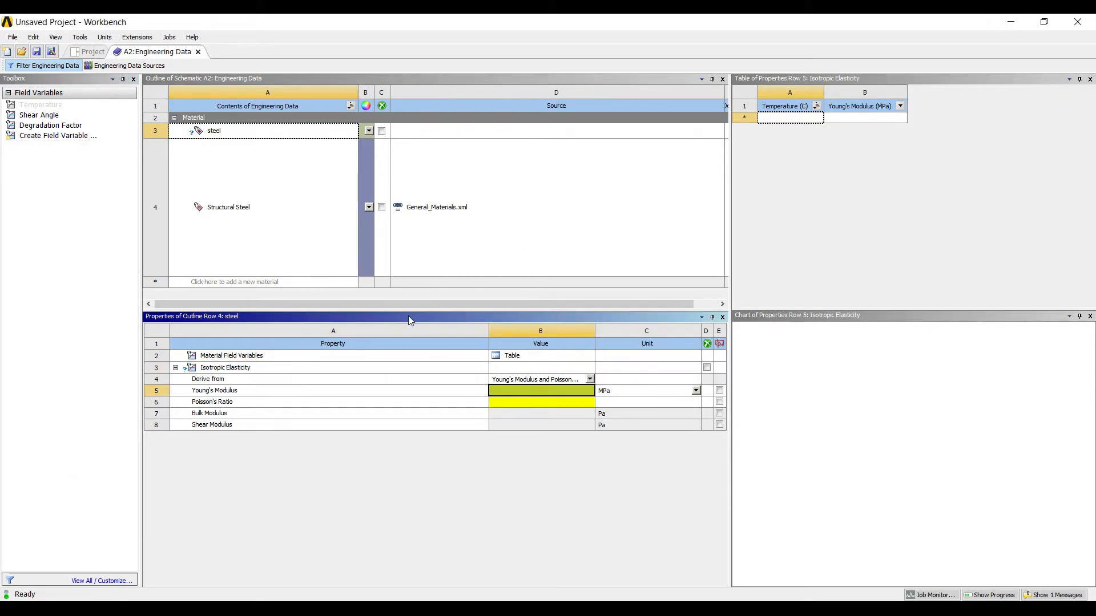
text(2e6)
key(BackSpace)
text(5)
key(Return)
text(0.3)
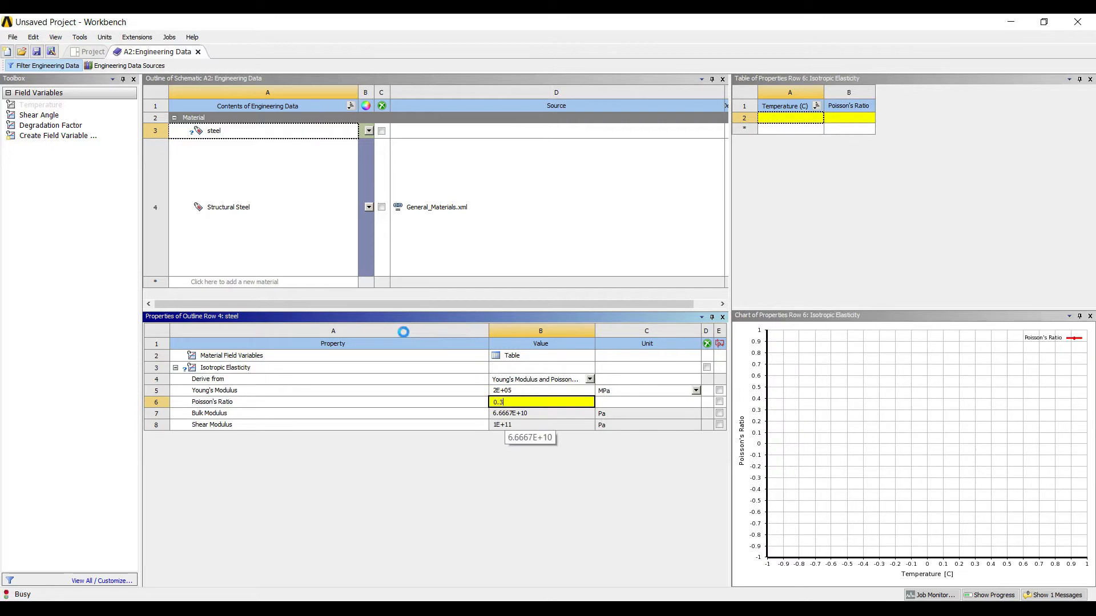
key(Return)
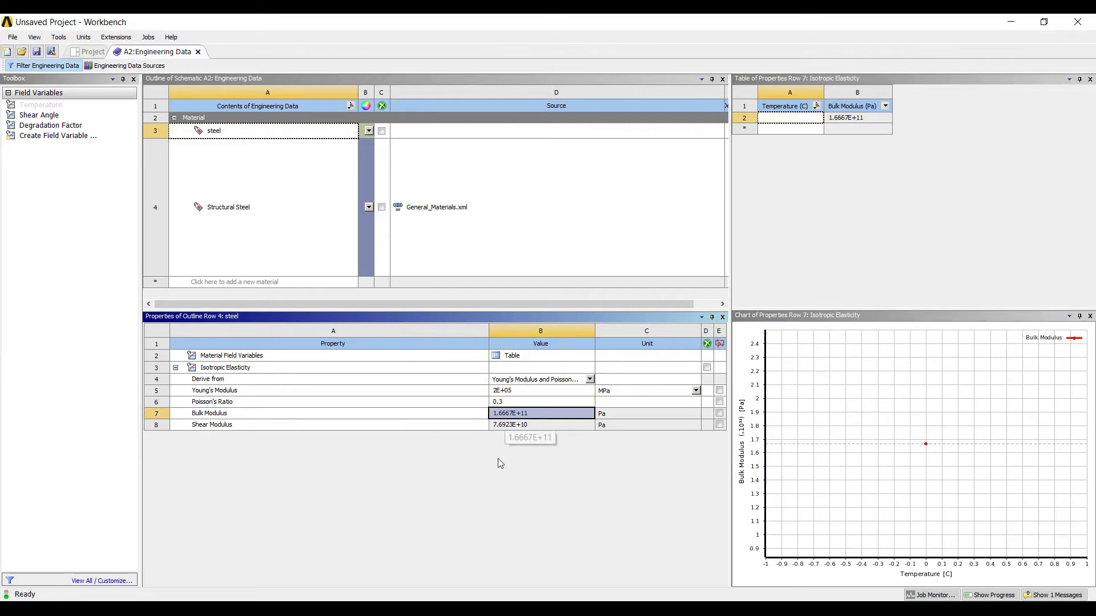
Step: Return to the project schematic, update the project and set the Geometry cell's Analysis Type to 2D
click(88, 51)
click(172, 66)
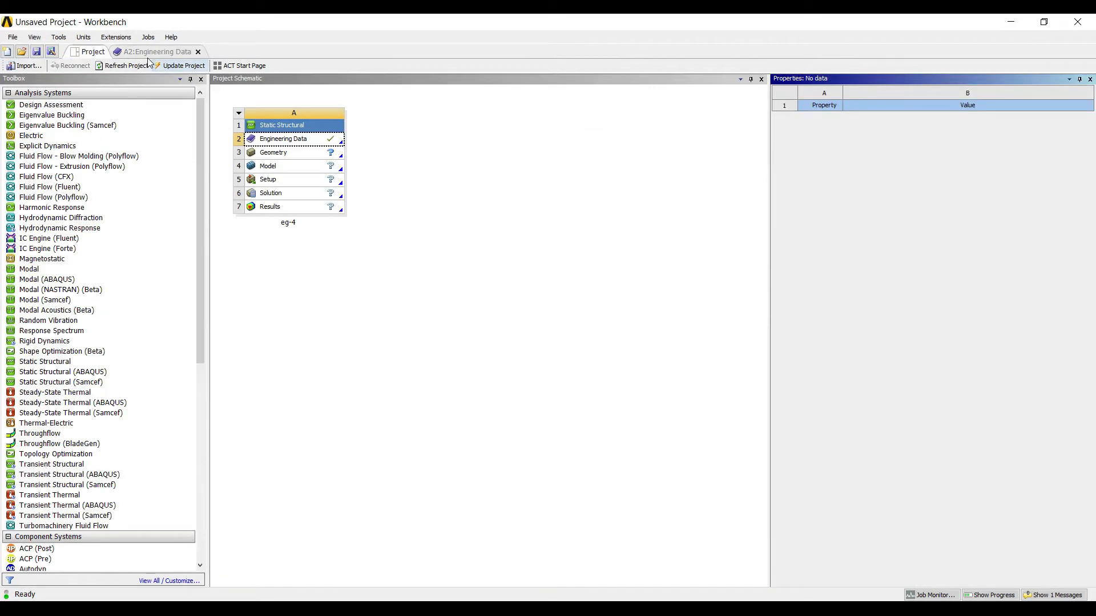
click(280, 153)
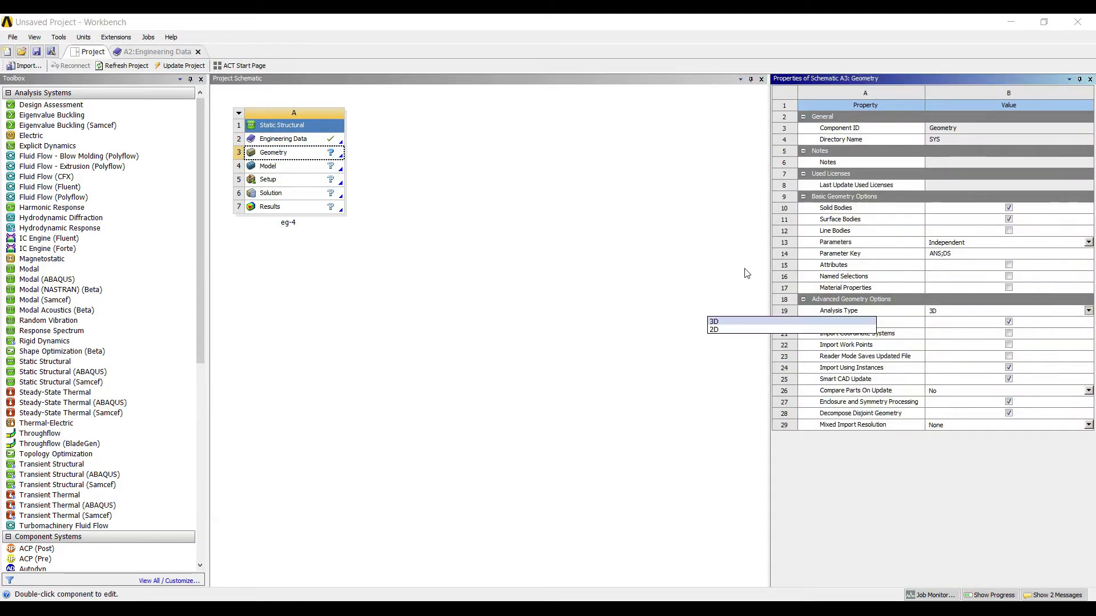
click(231, 130)
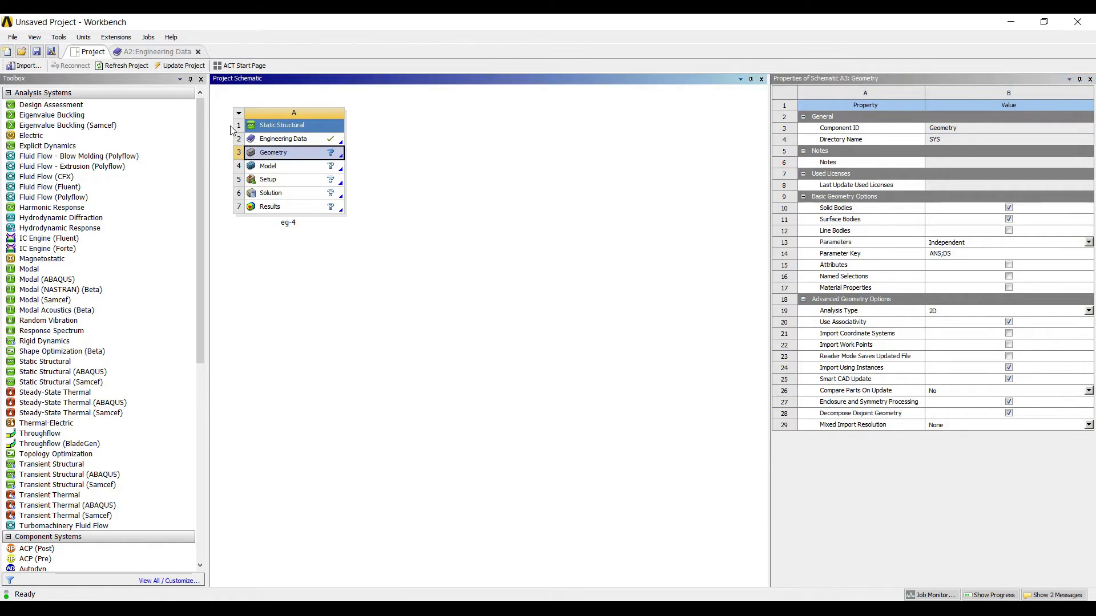
Step: Create a new DesignModeler geometry for the system and set its length unit to Millimeter
right_click(288, 153)
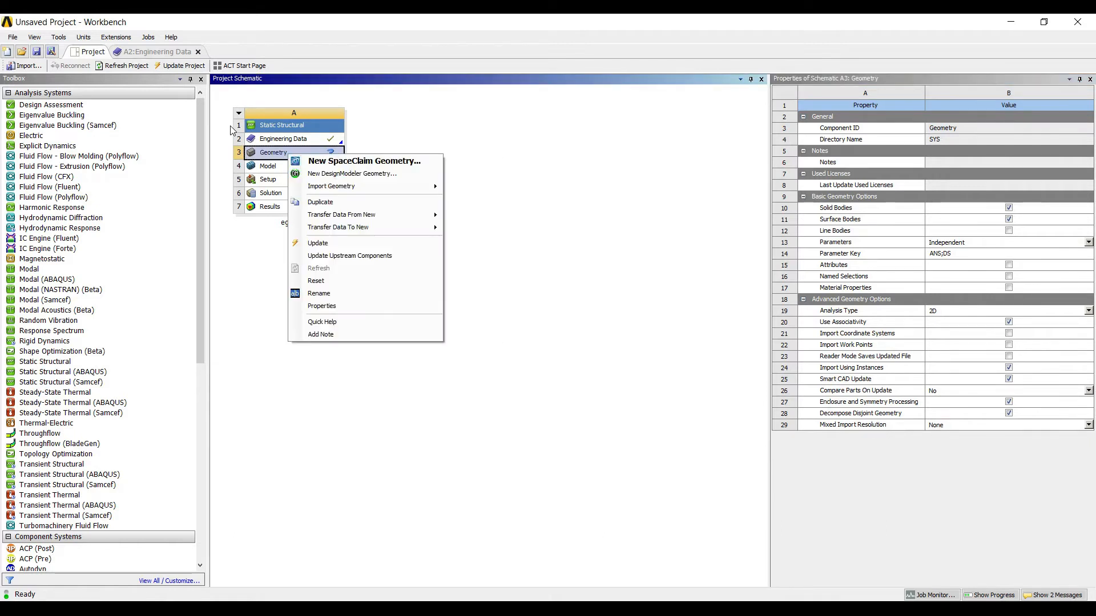
click(342, 173)
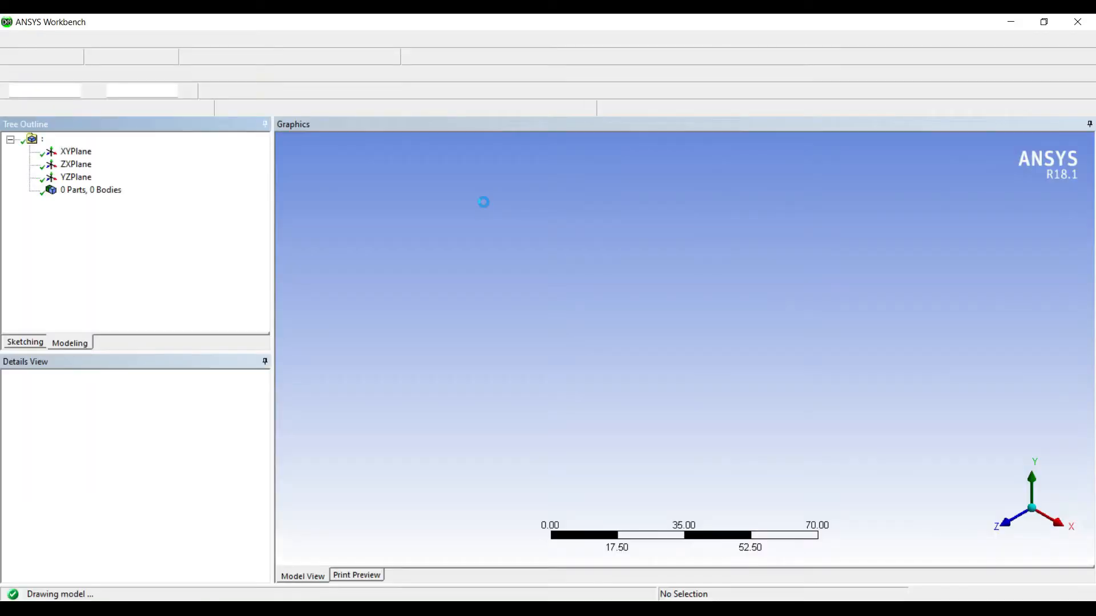
click(137, 39)
click(165, 85)
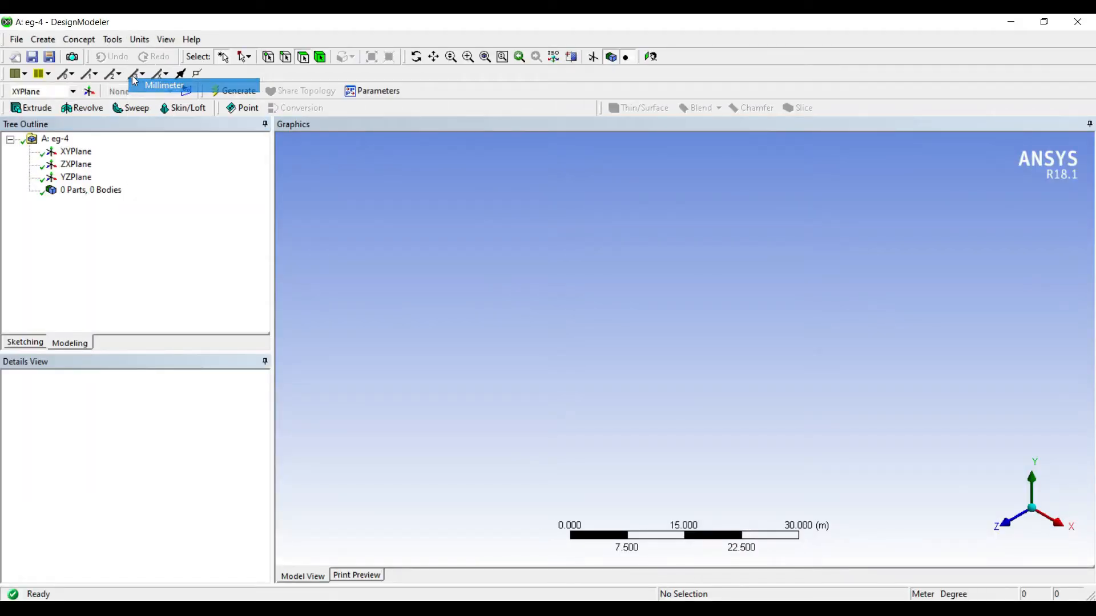
Step: Sketch an open polyline on the XYPlane: a horizontal line about 53 mm to the Y axis, and a line sloping down about 34 mm to the X axis
click(74, 152)
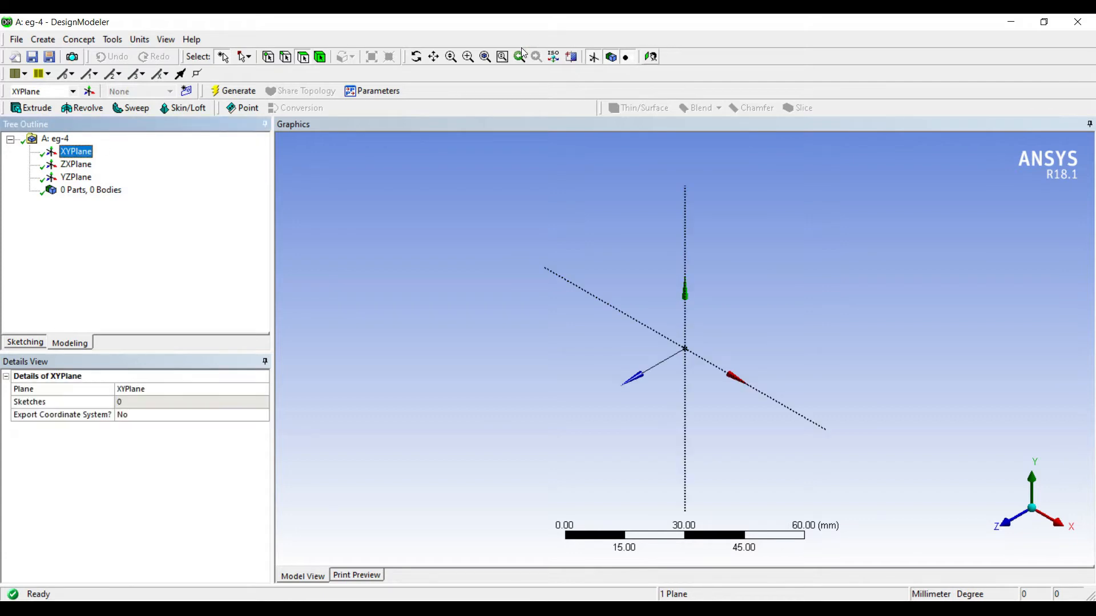
click(25, 342)
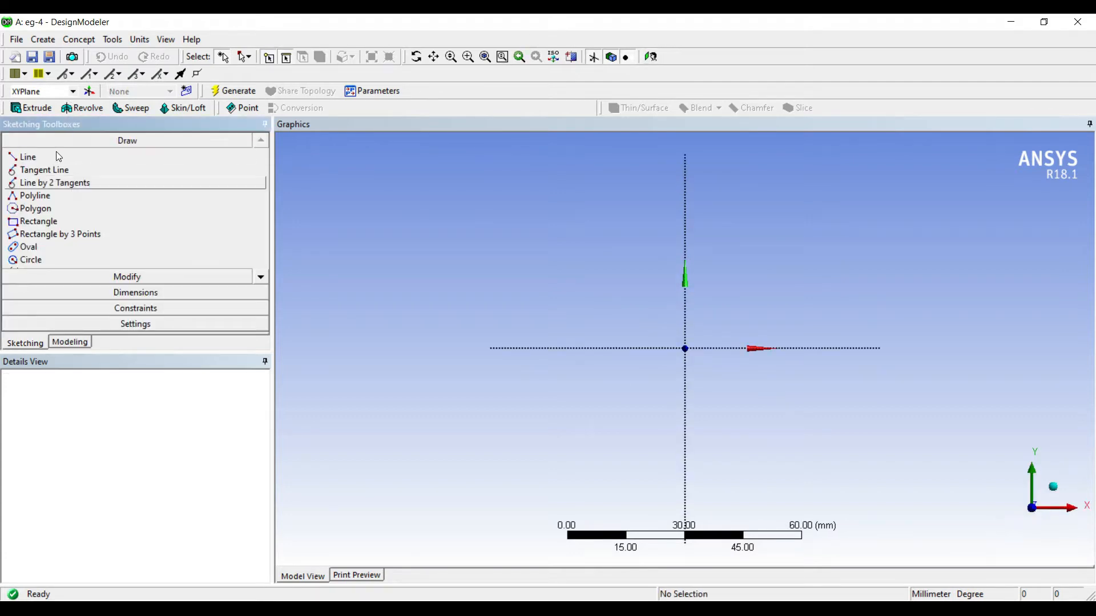
click(46, 196)
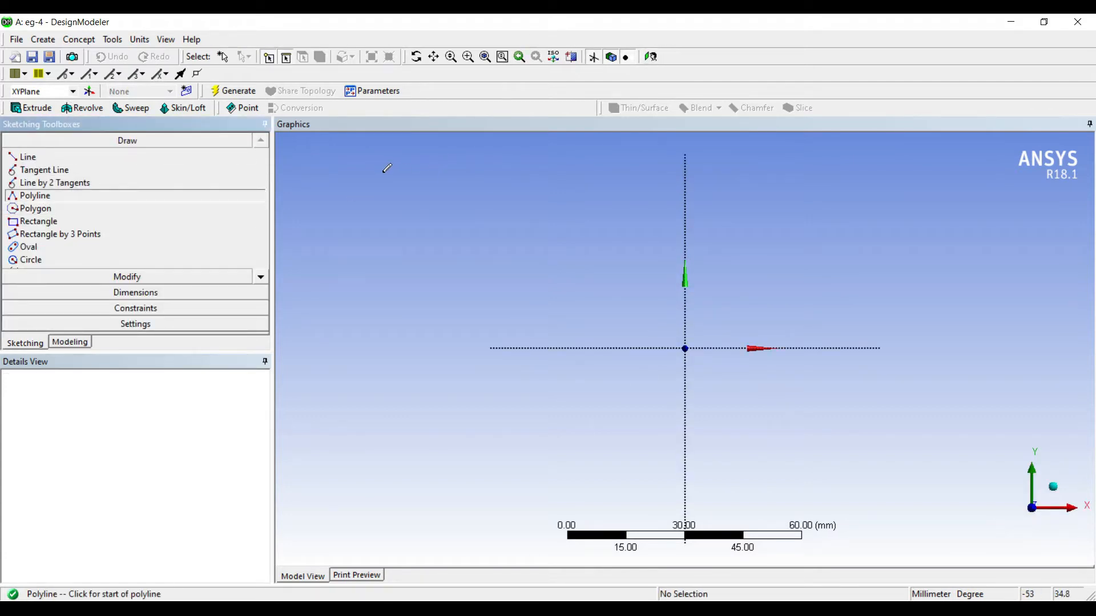
click(478, 212)
click(685, 214)
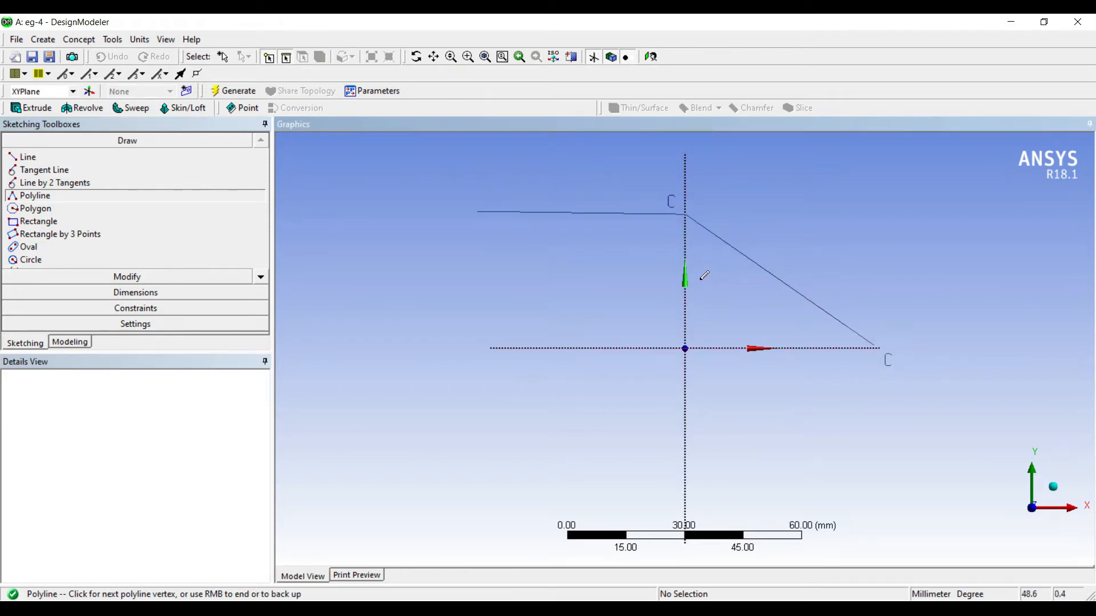
click(875, 347)
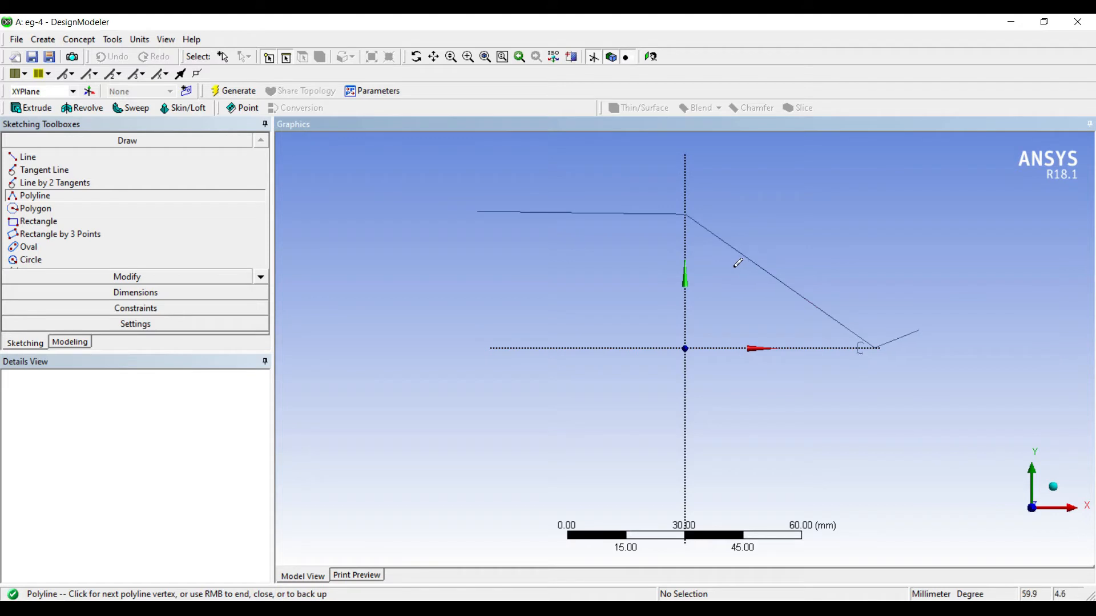
right_click(875, 349)
key(Down)
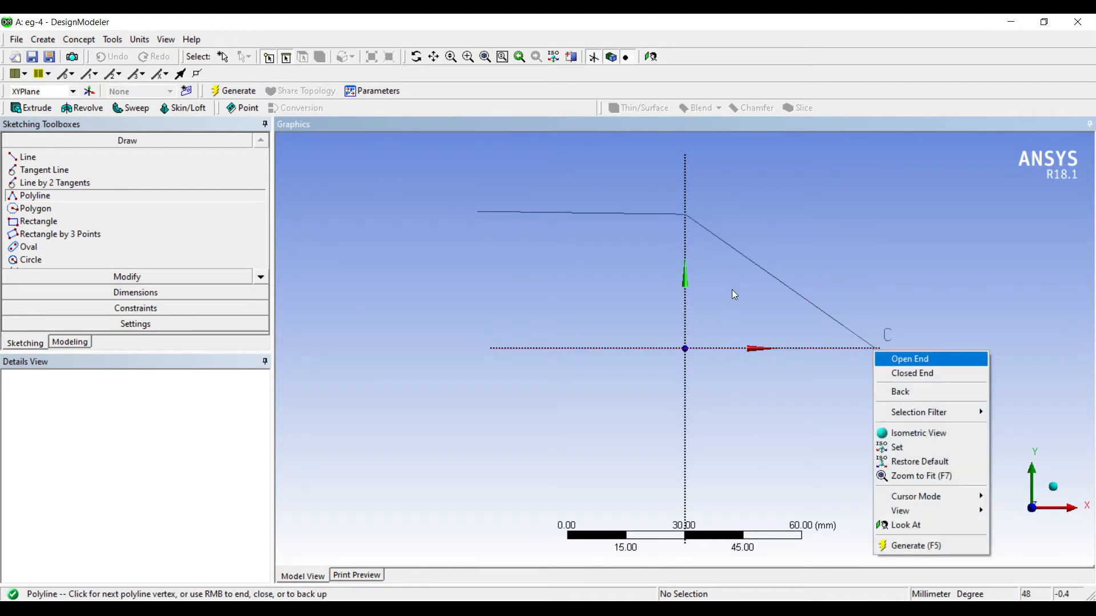
key(Return)
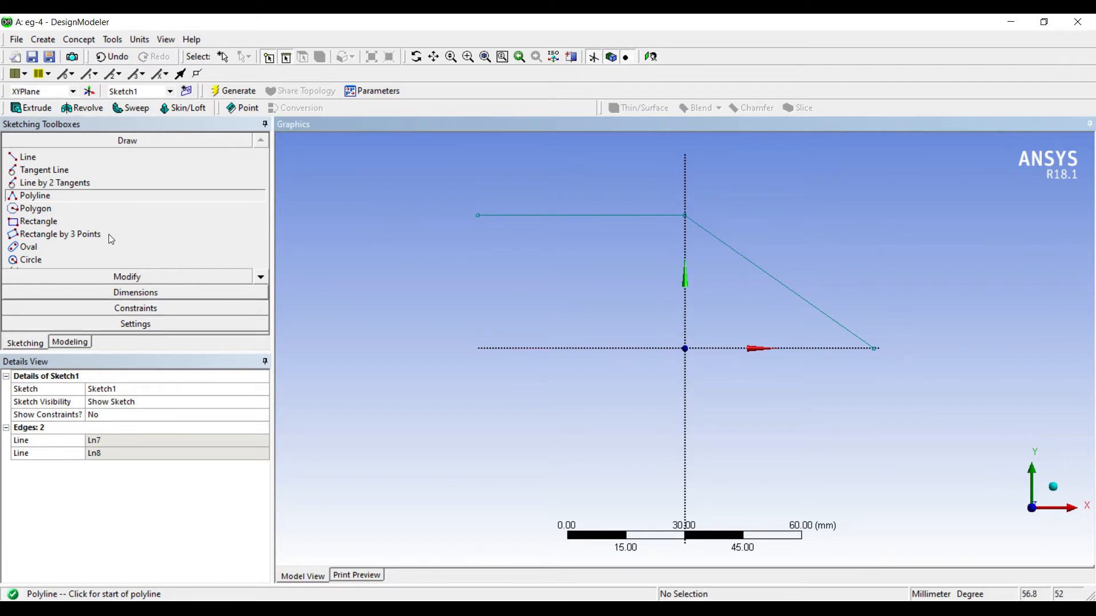
Step: Dimension the horizontal line's length and the sloping line's horizontal span, placing both dimensions below the sketch
click(114, 293)
click(482, 215)
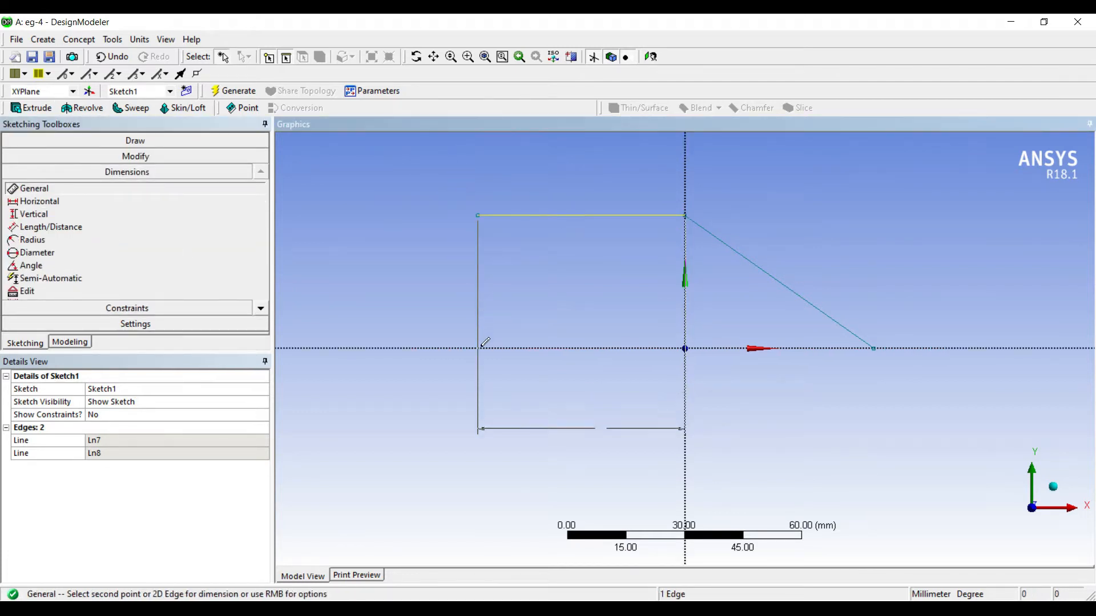
click(599, 432)
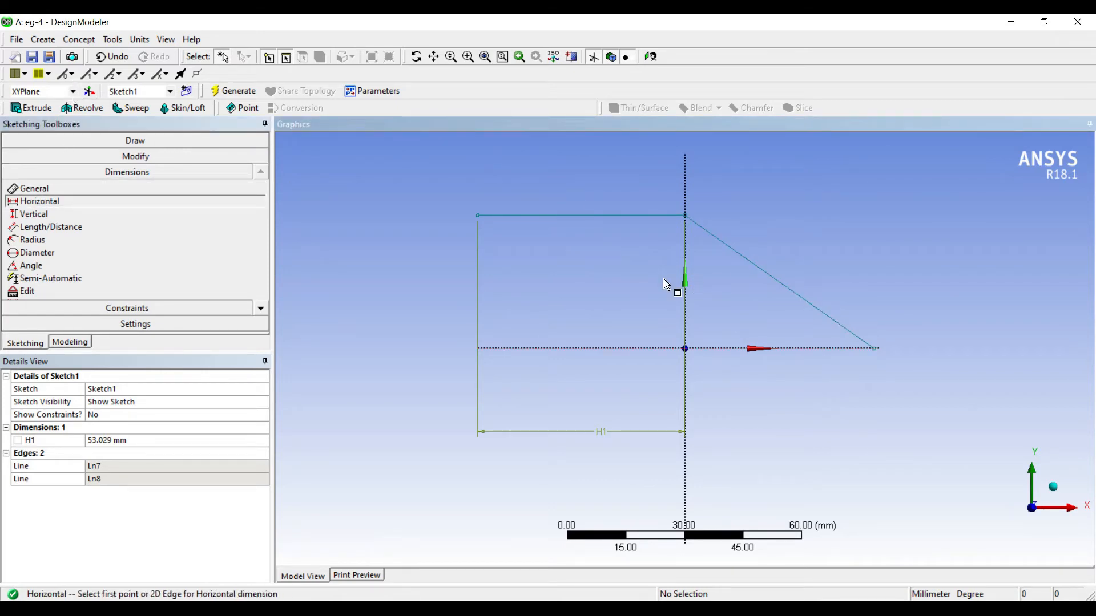
click(685, 216)
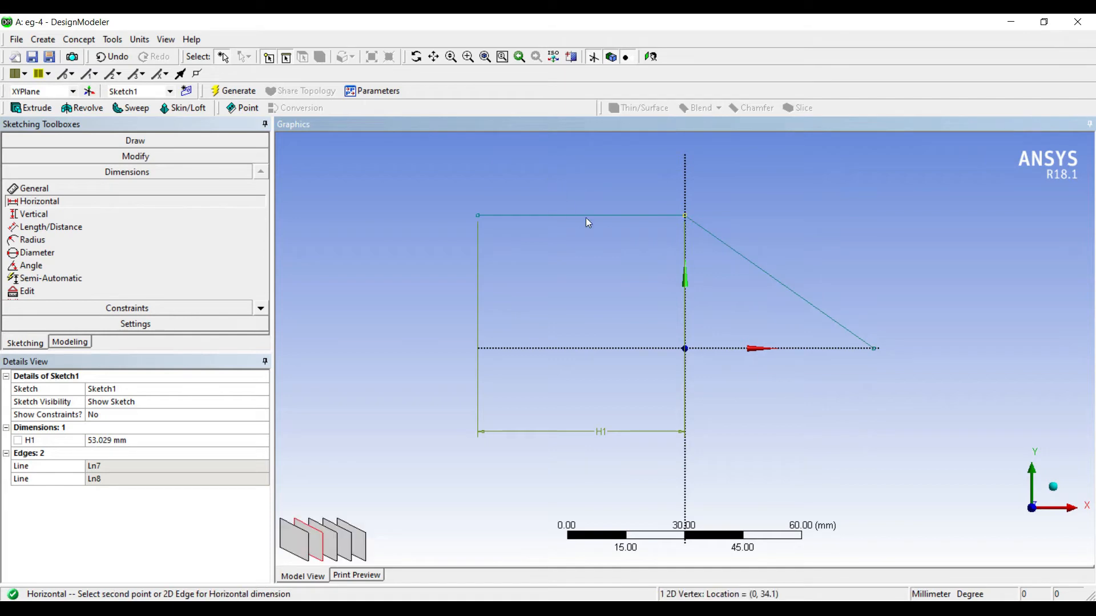
click(700, 283)
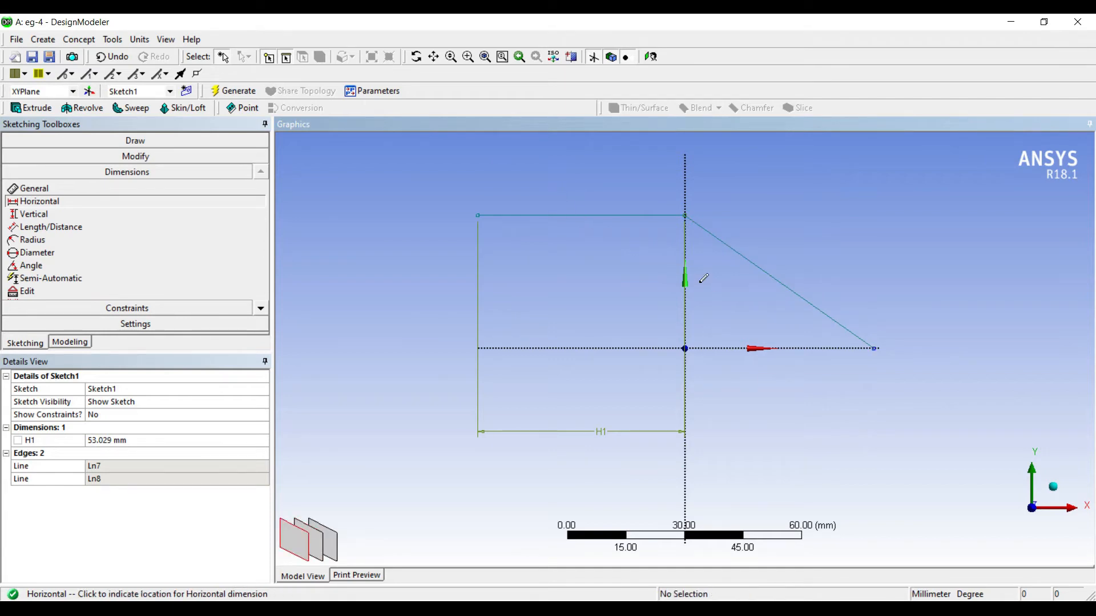
click(693, 346)
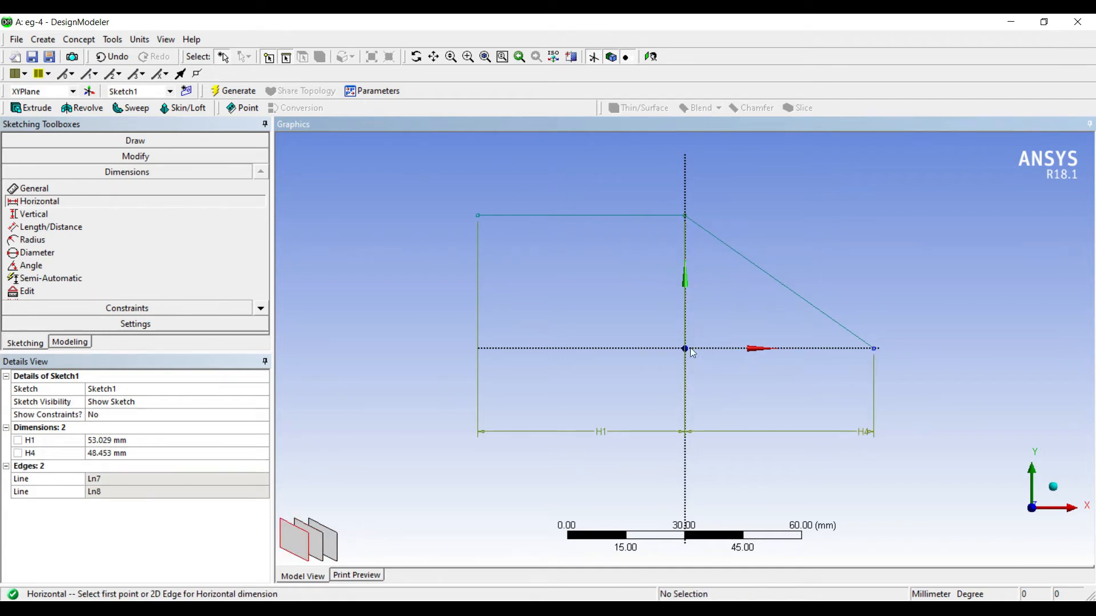
Step: Add a vertical dimension between the two endpoints of the sloping line, placed beside the sketch
click(33, 214)
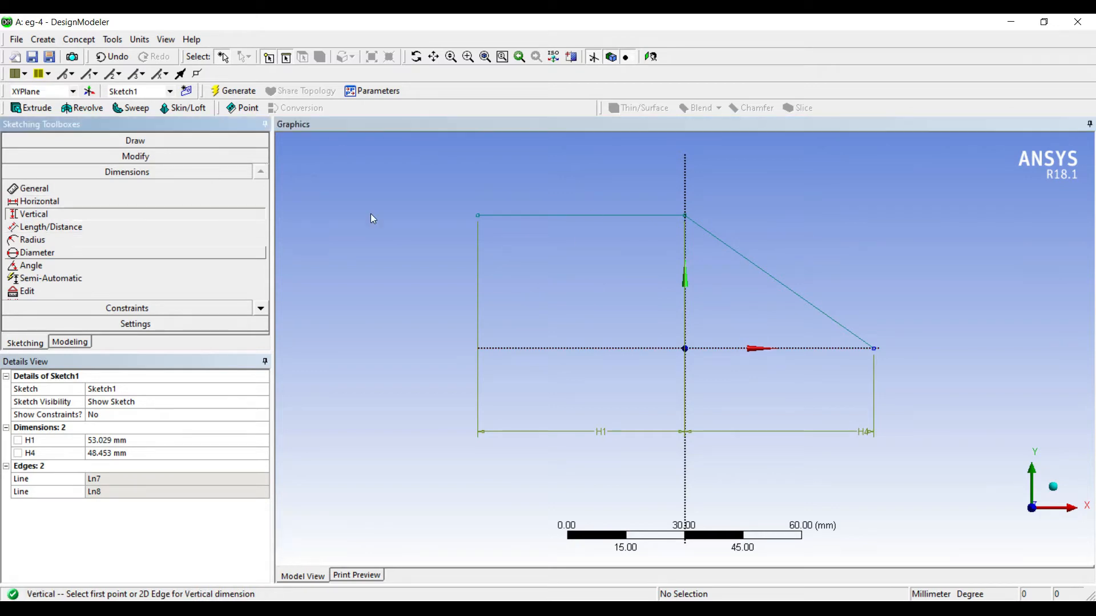
click(549, 176)
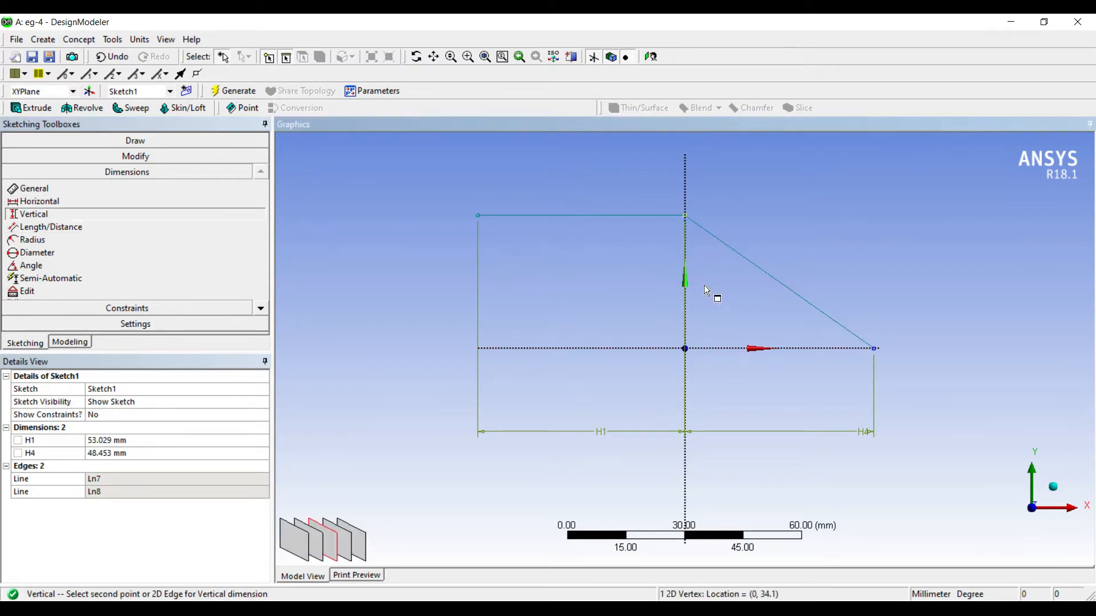
click(873, 348)
click(1030, 296)
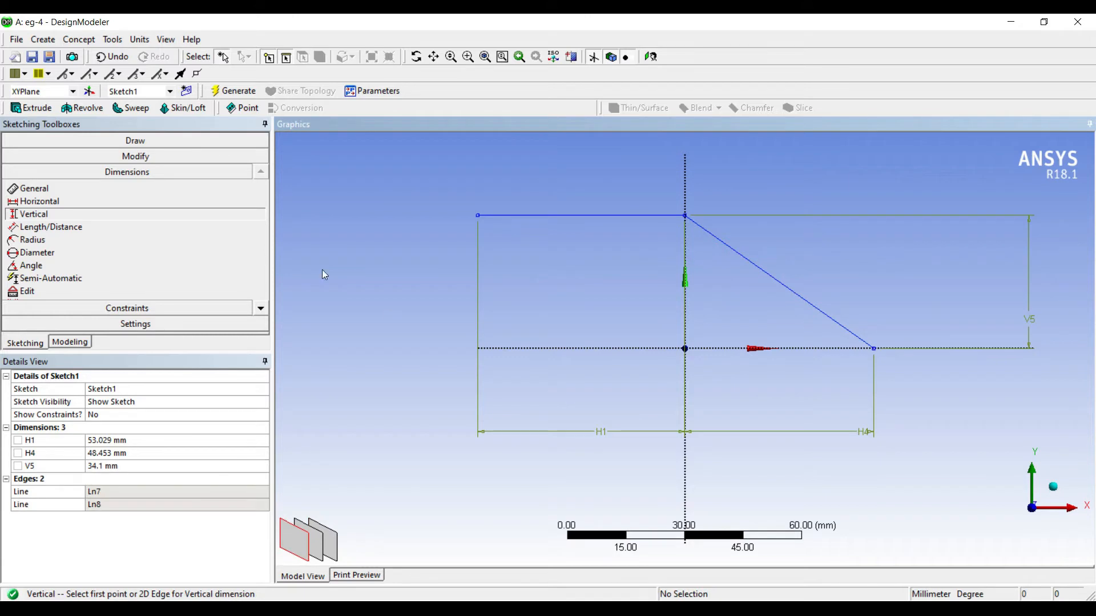
Step: Set the horizontal line's length to 500 mm and the sloping line's horizontal span to 400 mm
click(115, 440)
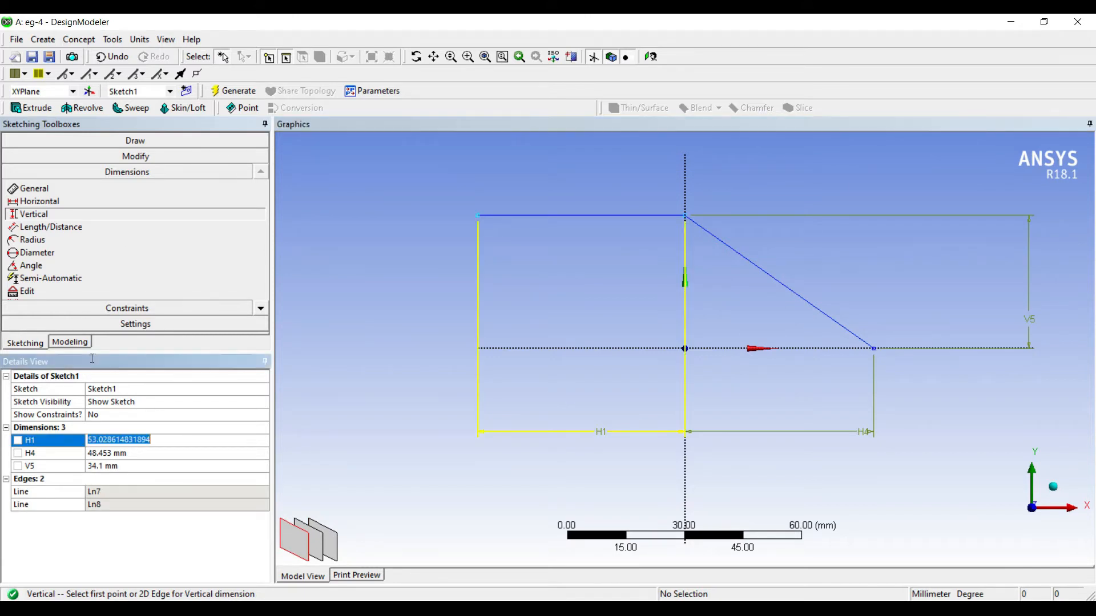
text(500)
key(Return)
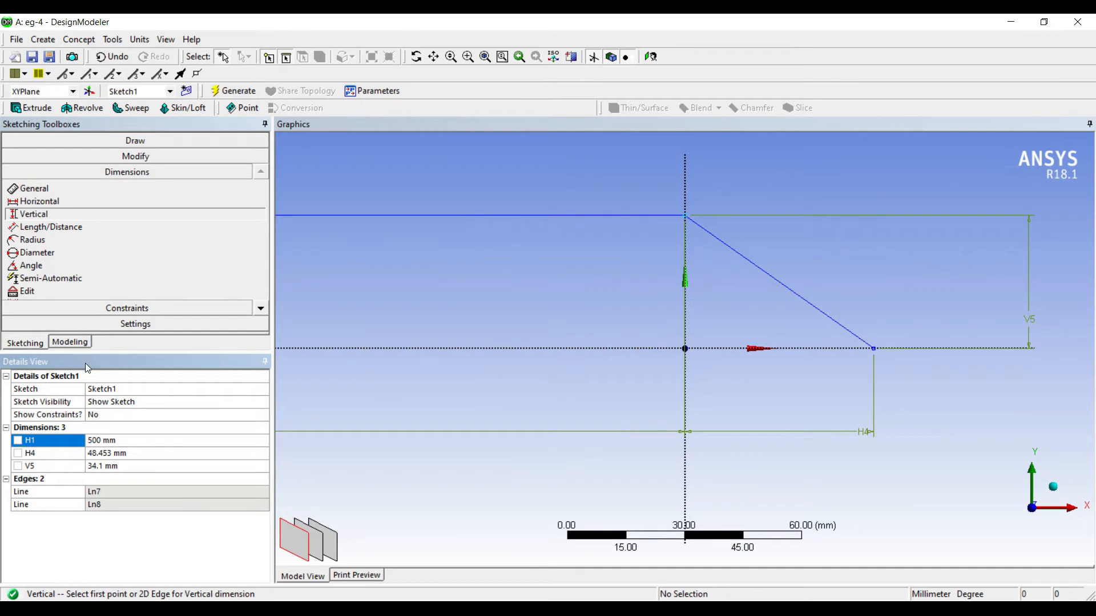
key(Tab)
text(4)
key(Return)
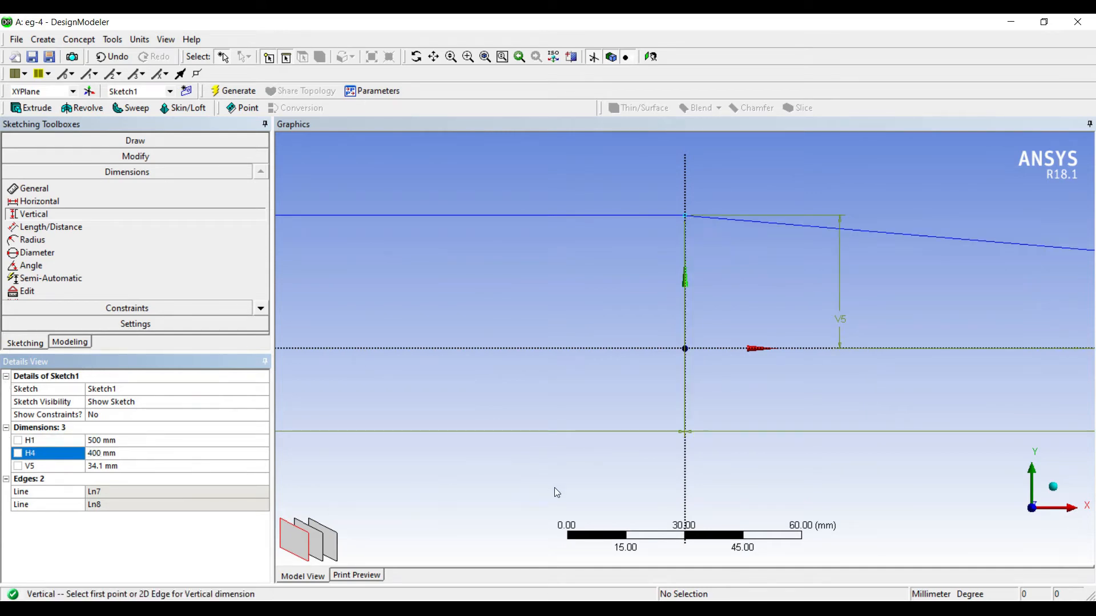
Step: Set the vertical dimension between the sloping line's endpoints to 300 mm
key(alt+Tab)
key(alt+Tab)
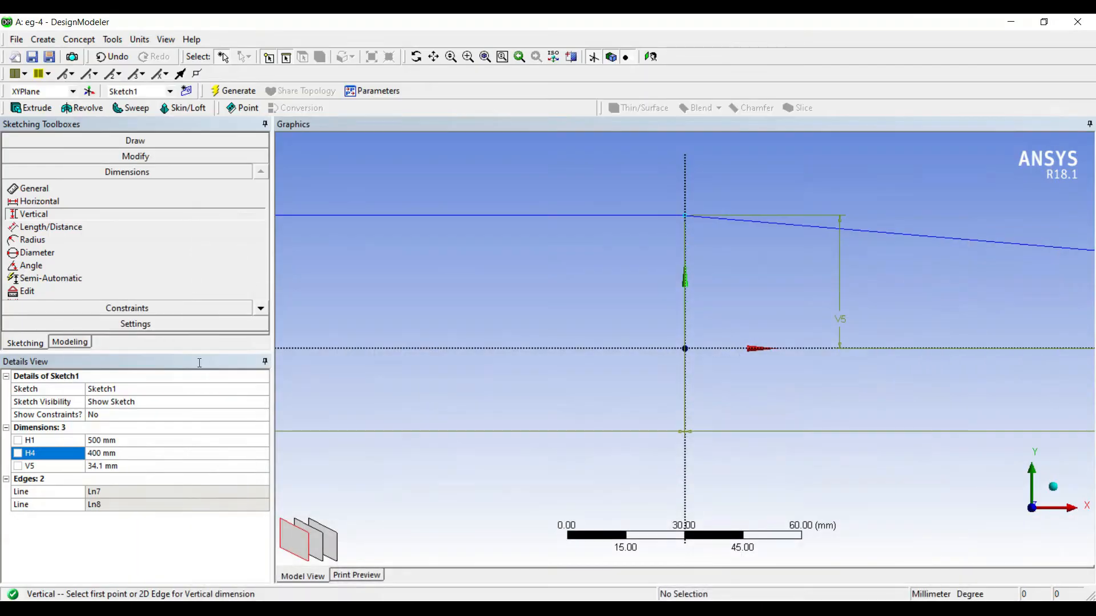
key(Tab)
text(3)
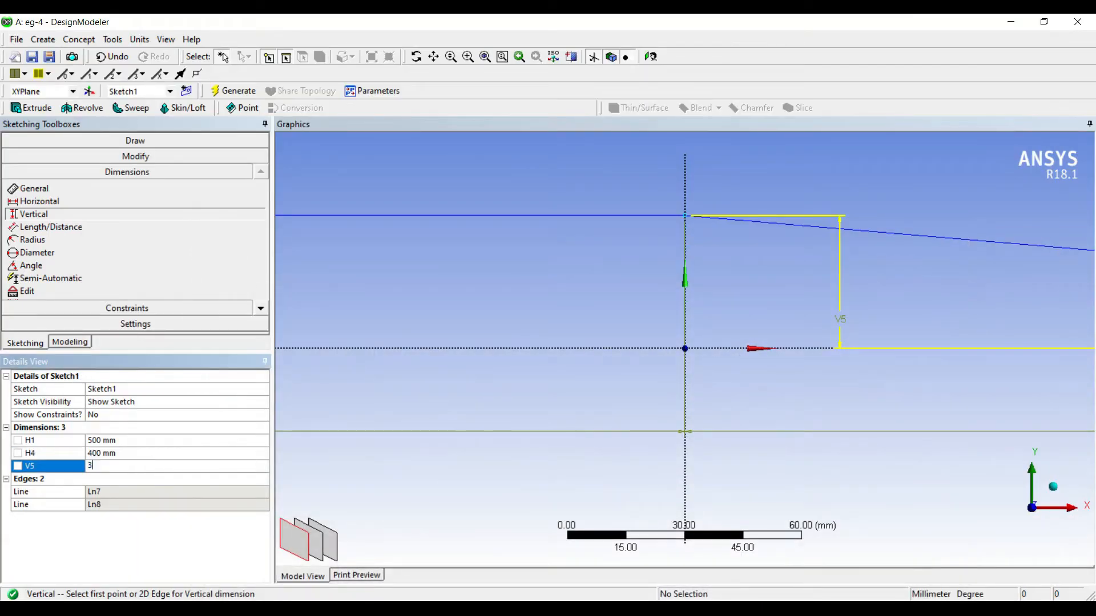
key(Return)
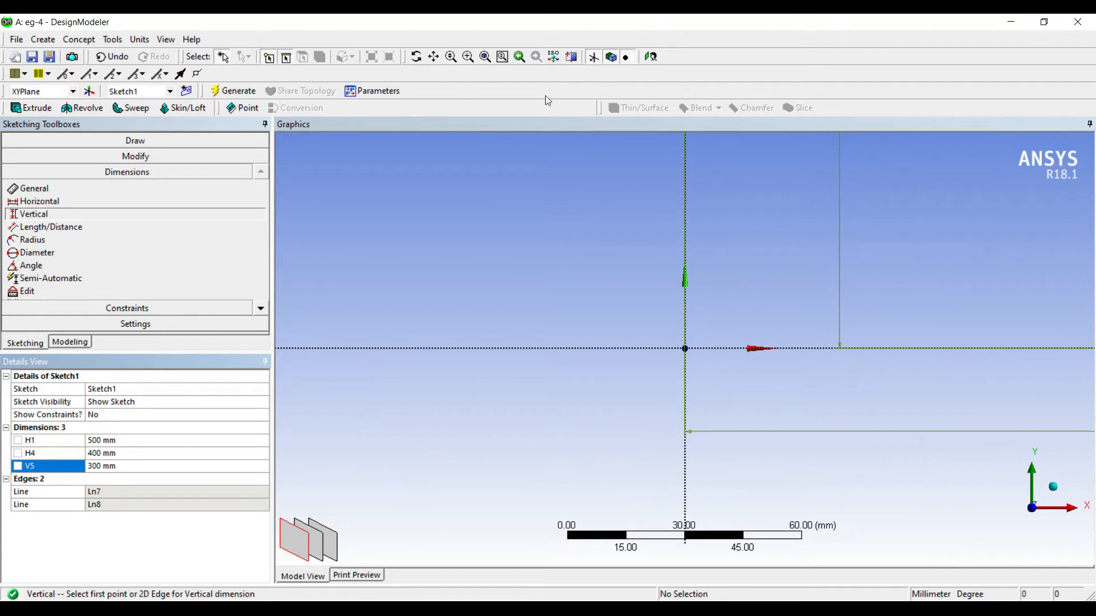
click(533, 53)
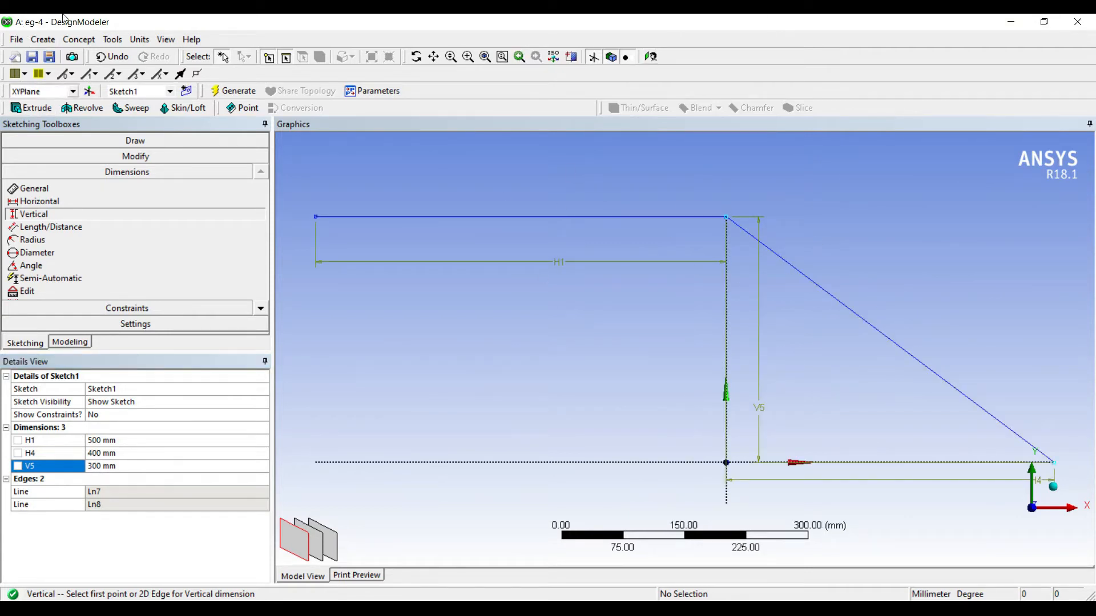
Step: Create a line body from Sketch1 with the Add Material operation and generate it
click(65, 38)
click(93, 66)
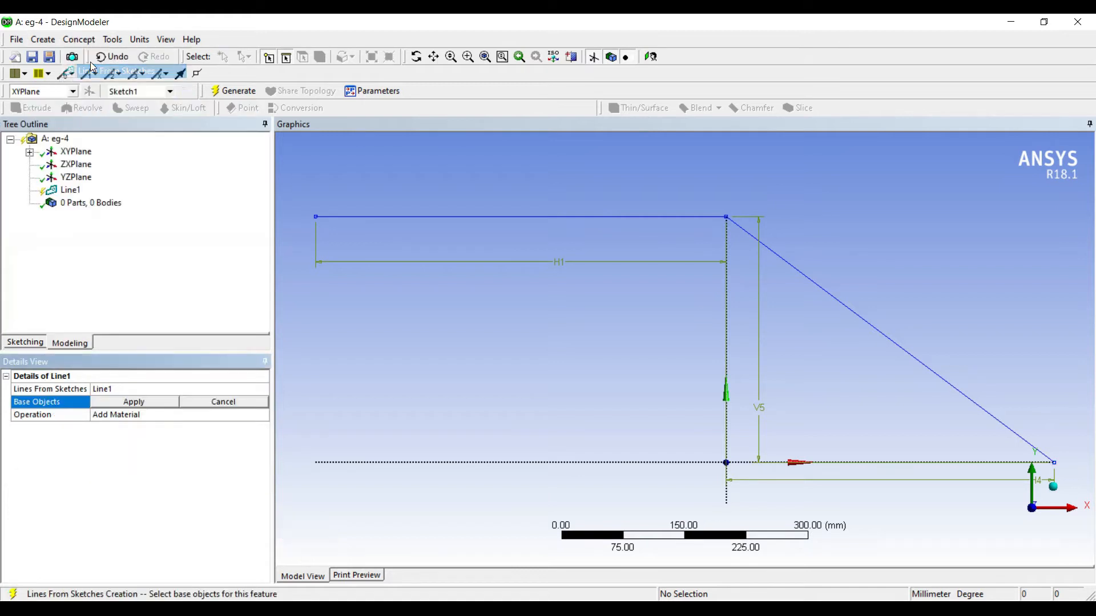
click(30, 152)
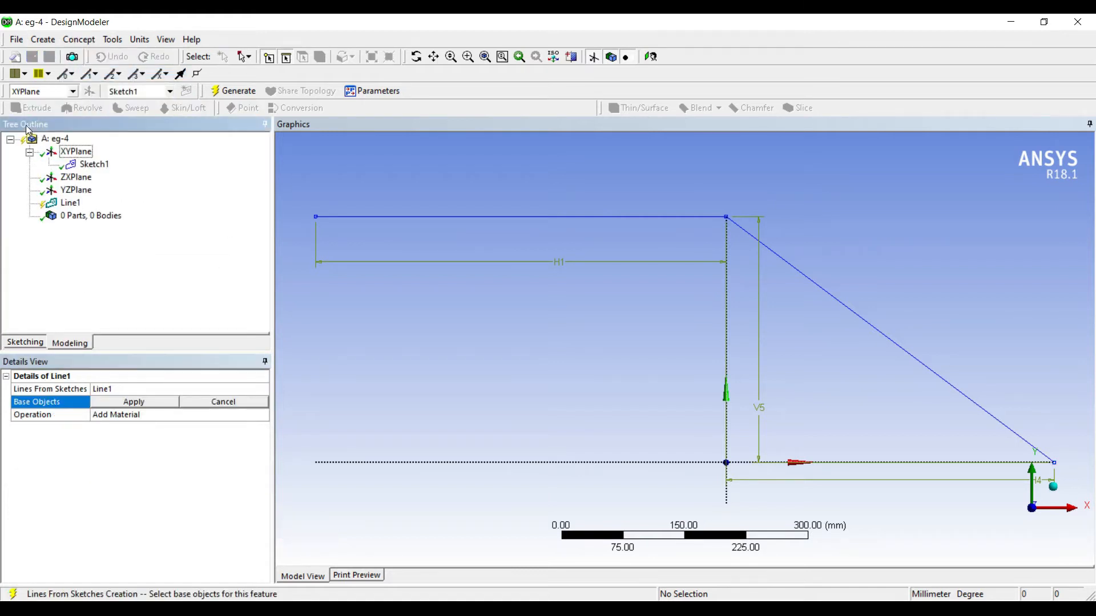
click(92, 165)
click(123, 402)
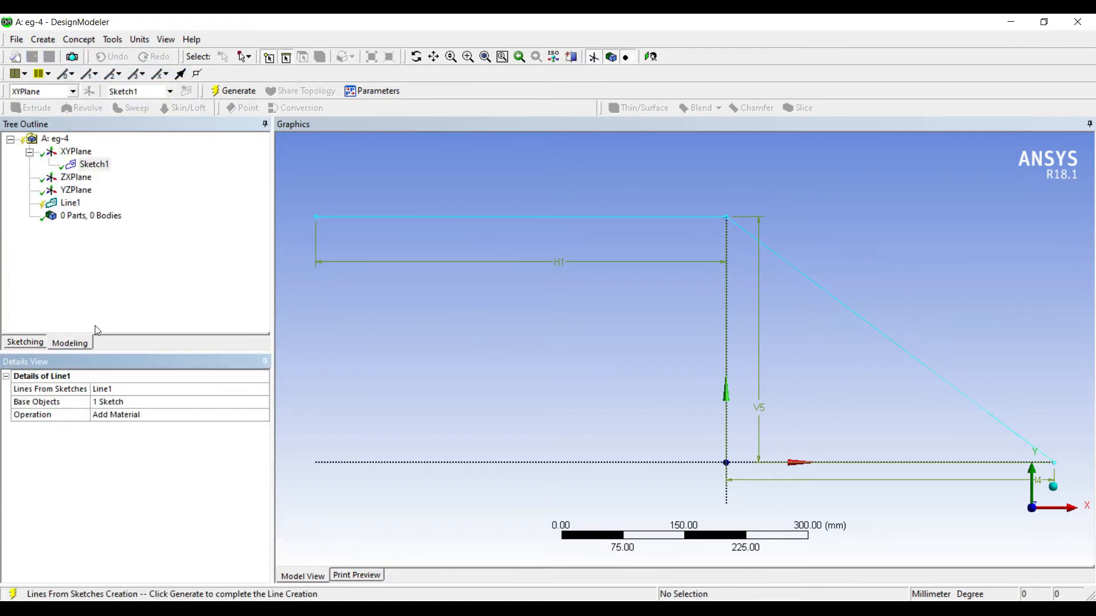
click(233, 91)
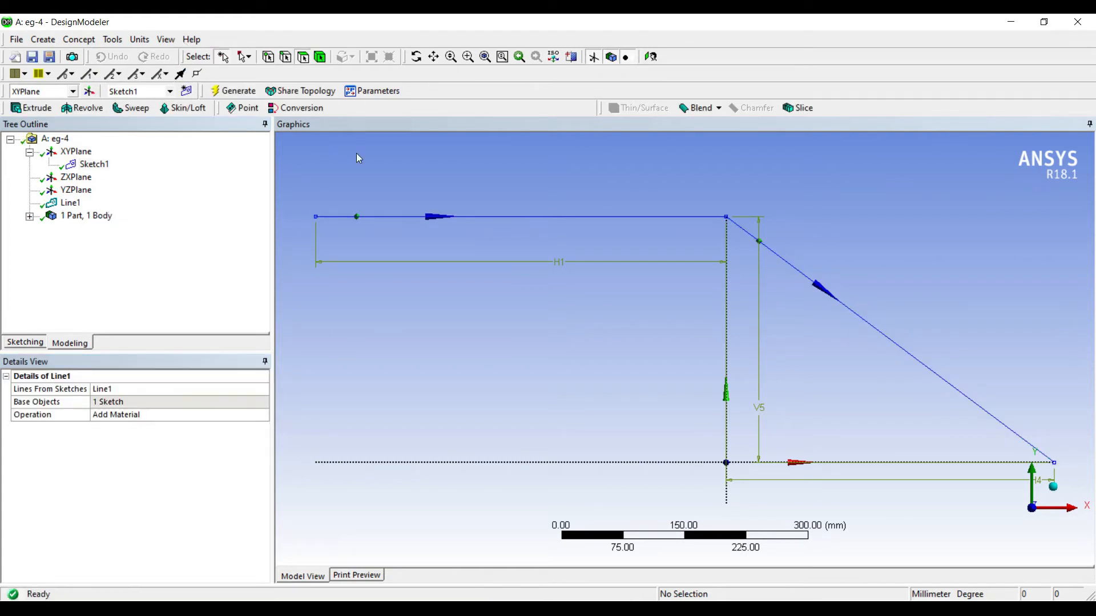
Step: Create a rectangular cross section with its width B set to 20 mm
click(78, 39)
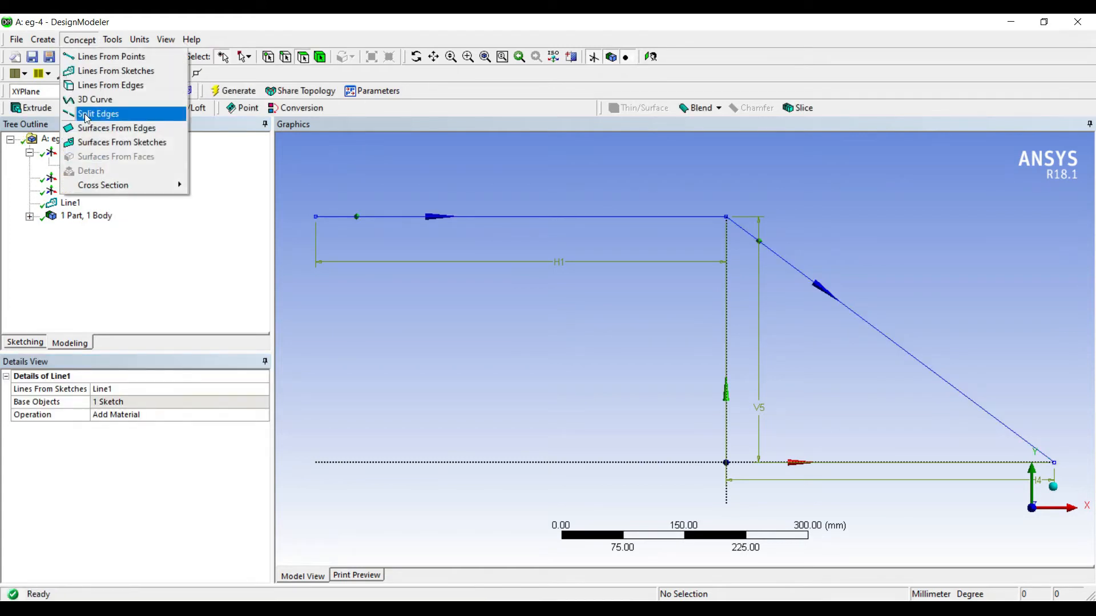
mouse_move(103, 152)
click(206, 185)
click(106, 427)
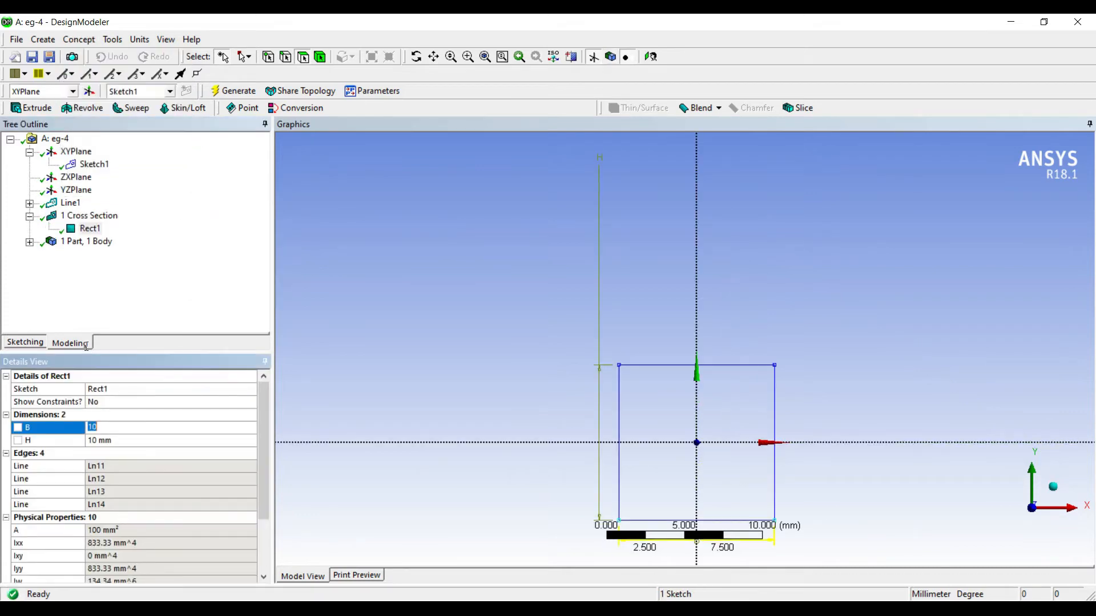
text(20)
key(Return)
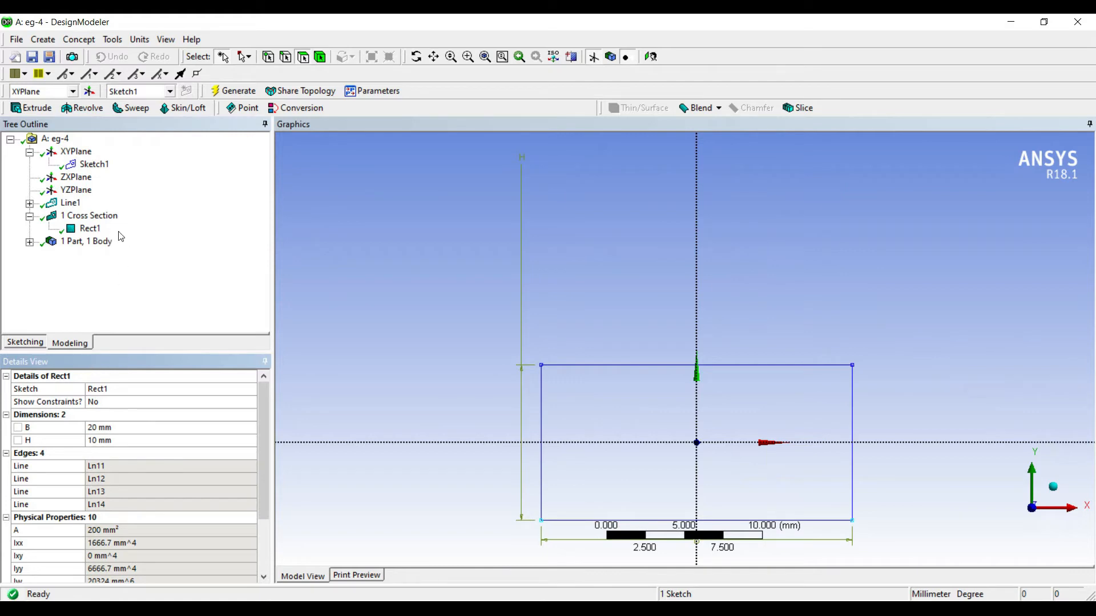
Step: Assign the Rect1 cross section to the line body
click(30, 242)
click(98, 254)
click(147, 441)
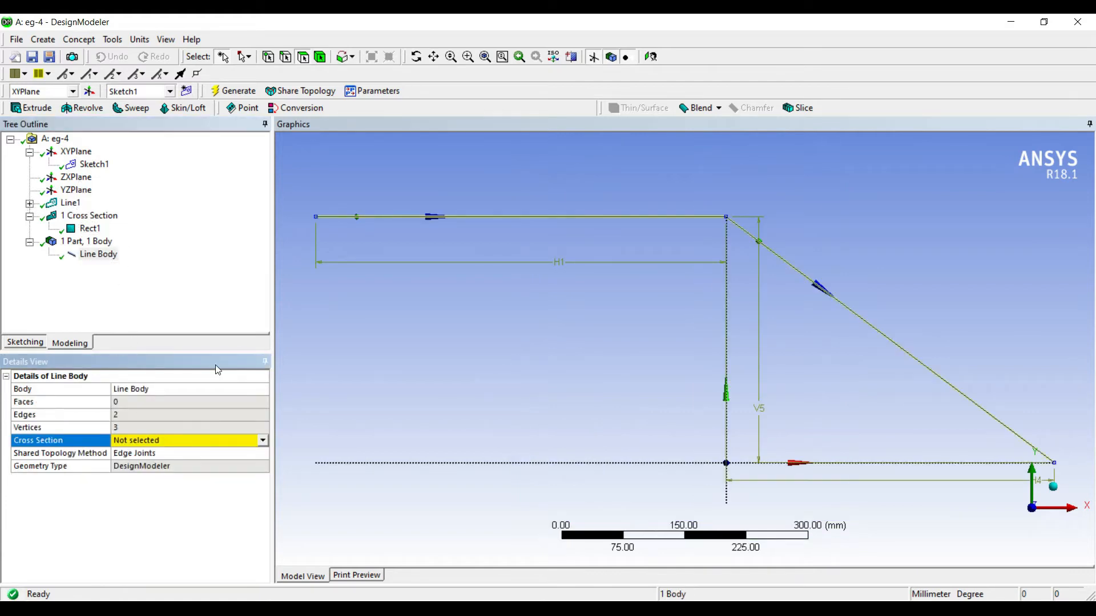
click(264, 440)
click(145, 460)
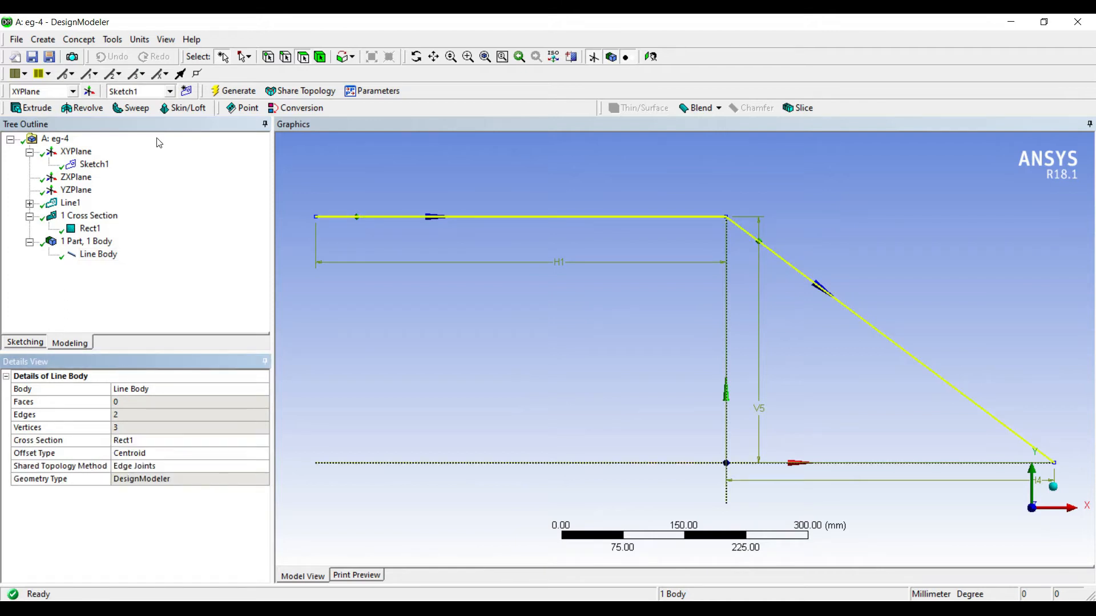
click(387, 296)
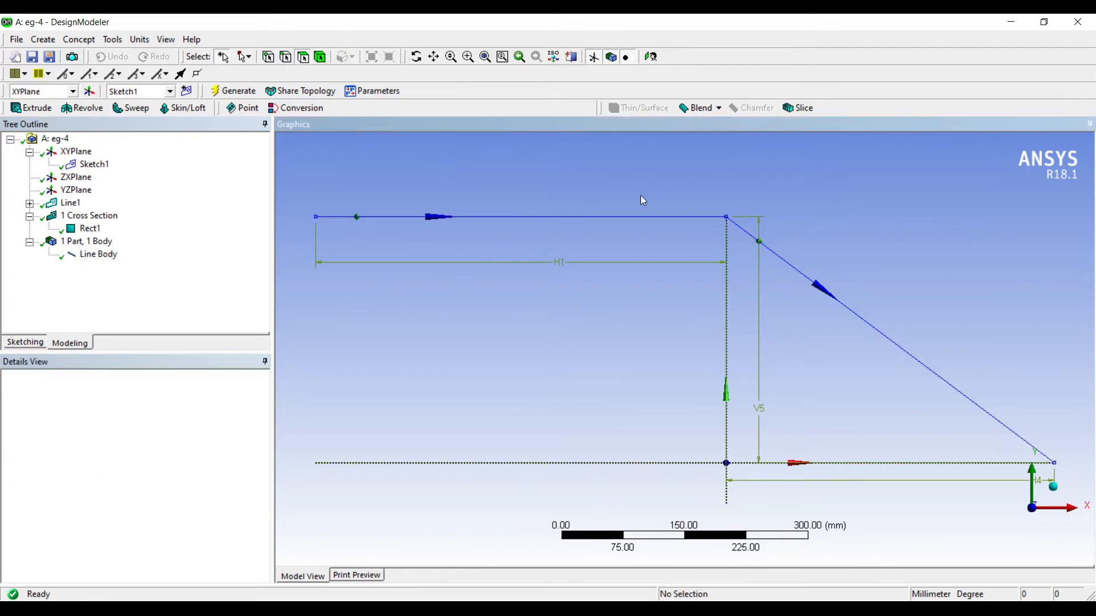
Step: Switch to Workbench, open the eg-4 system's model in Mechanical, and assign the material steel to the line body
click(1010, 22)
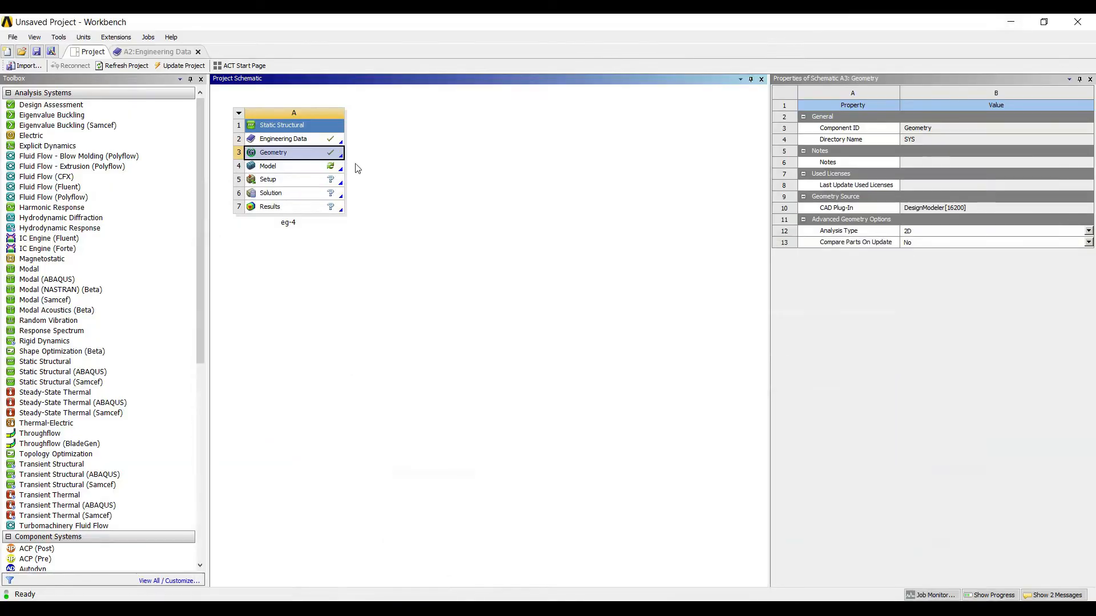
double_click(269, 166)
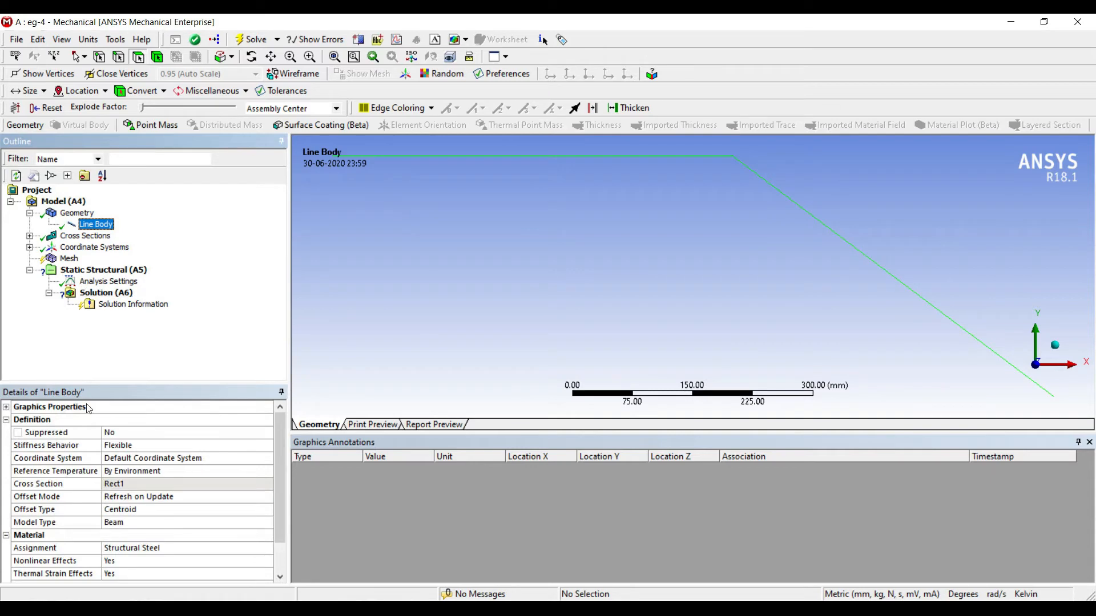
click(188, 549)
click(268, 548)
key(Return)
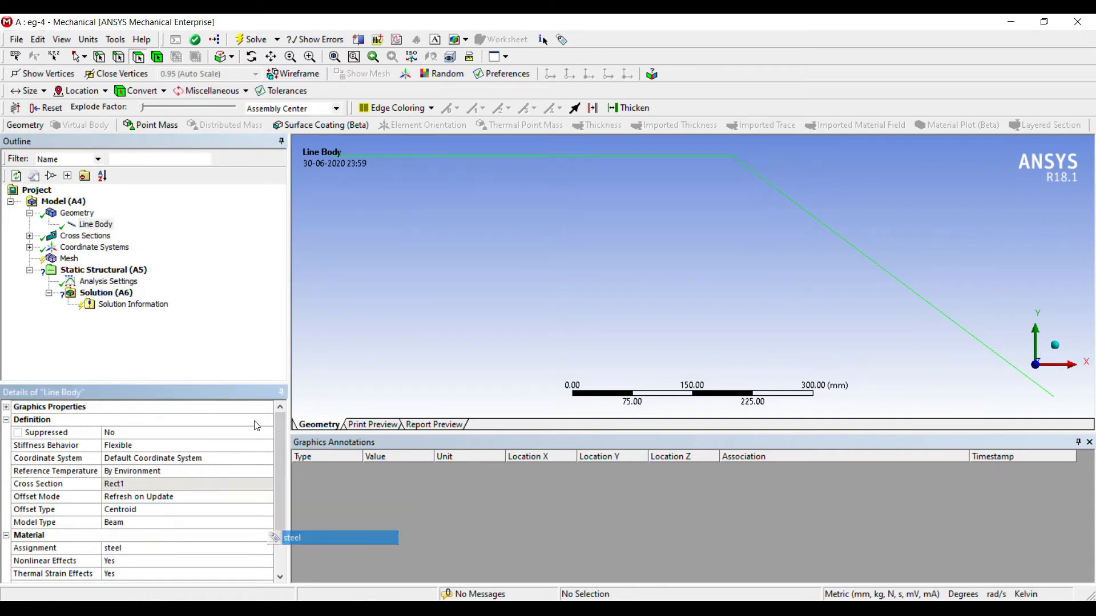
Step: Set the mesh's relevance center to Fine and generate the mesh
click(69, 258)
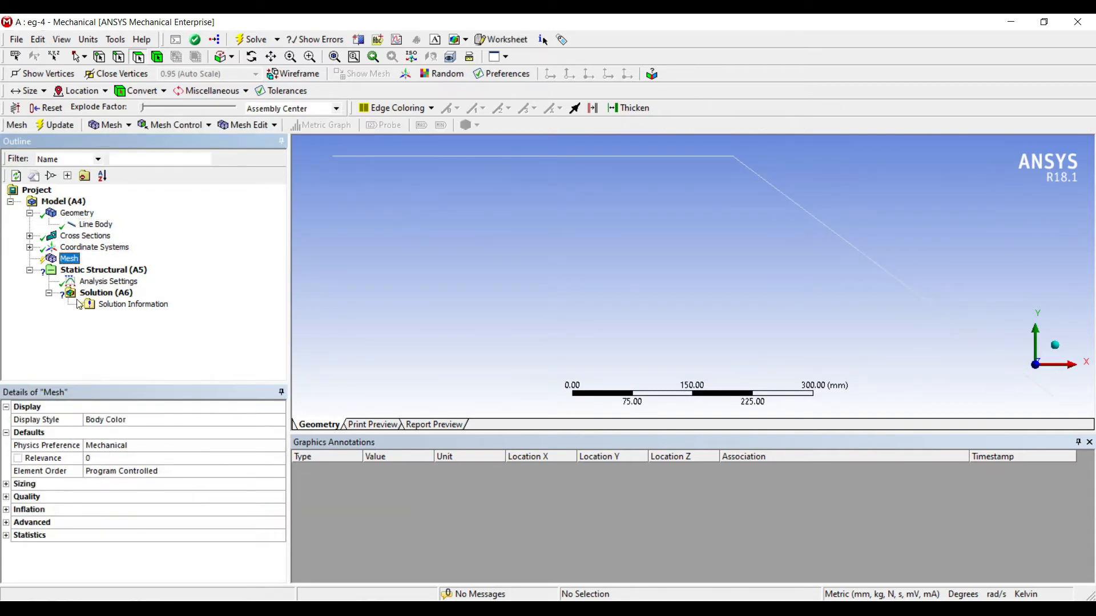
click(6, 484)
click(105, 510)
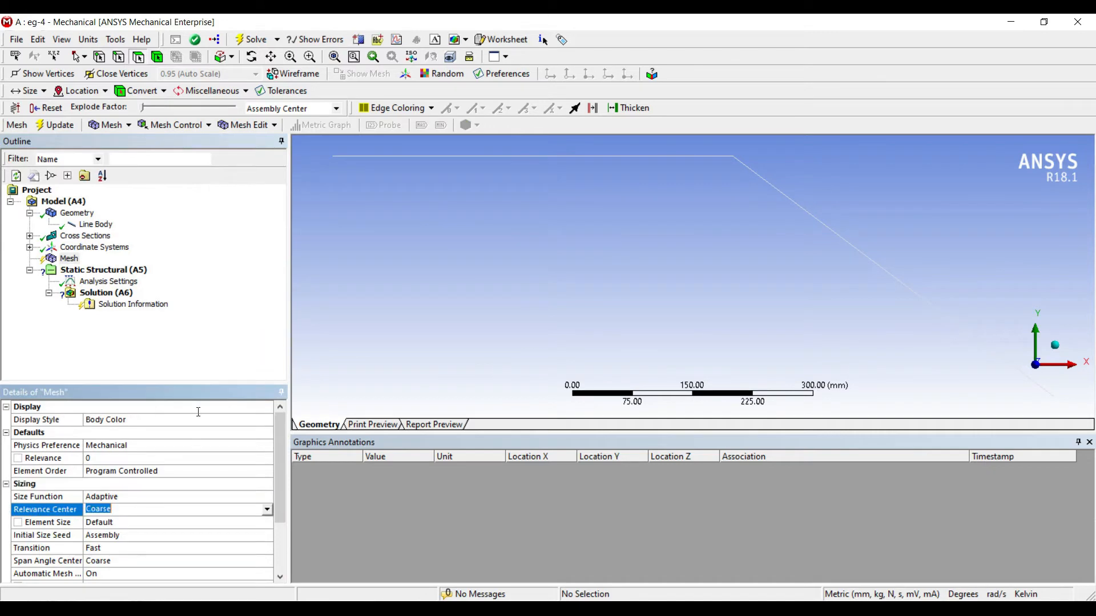
click(267, 510)
key(Down)
key(Return)
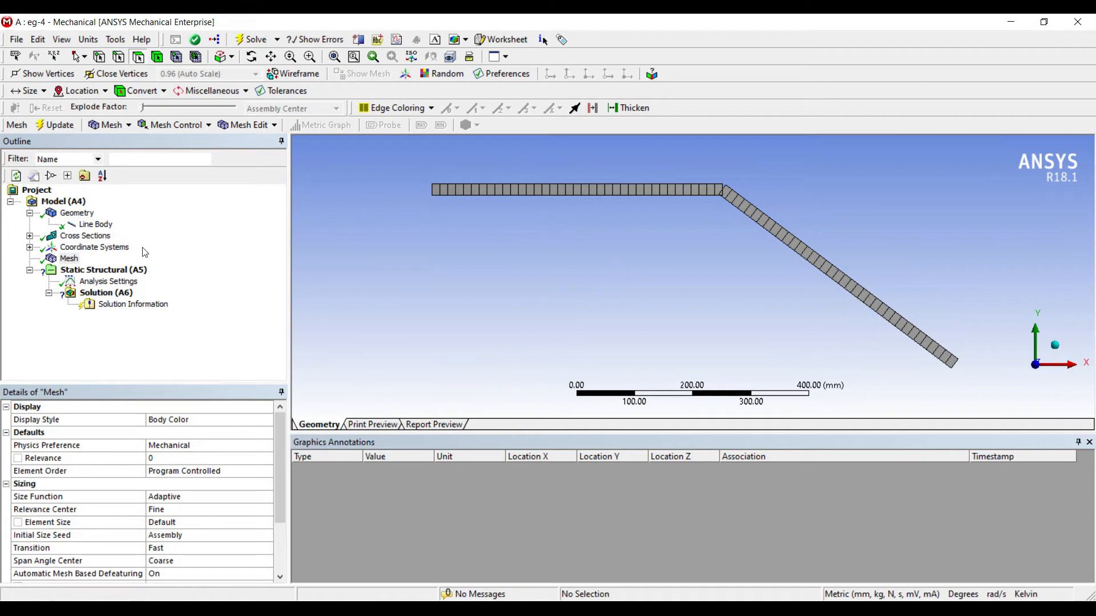
Step: Apply a fixed support to the free end vertex of the horizontal bar
click(108, 282)
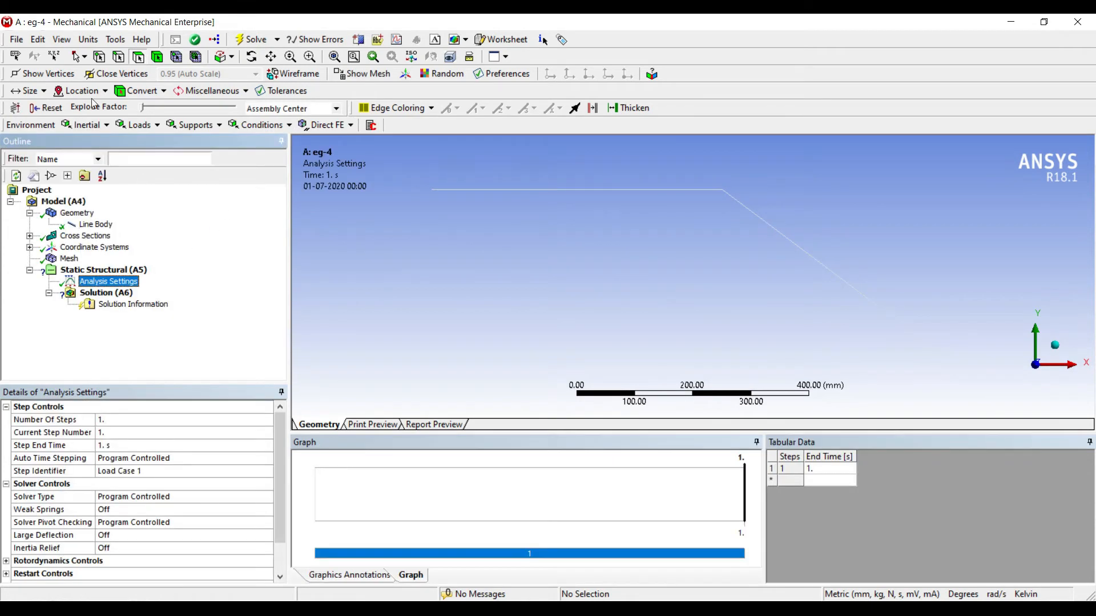
click(99, 57)
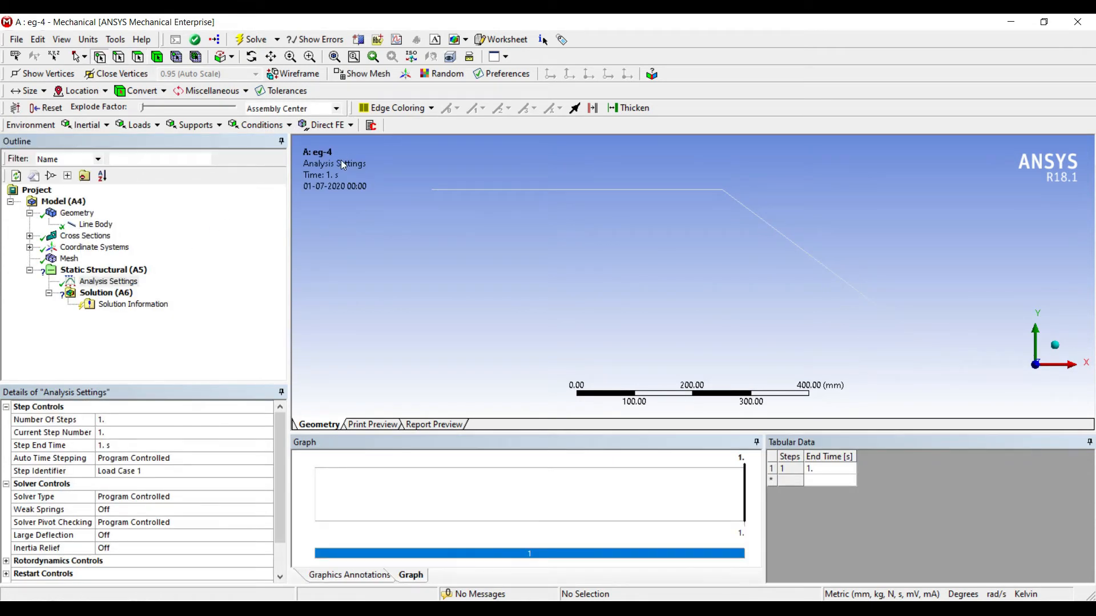
click(432, 190)
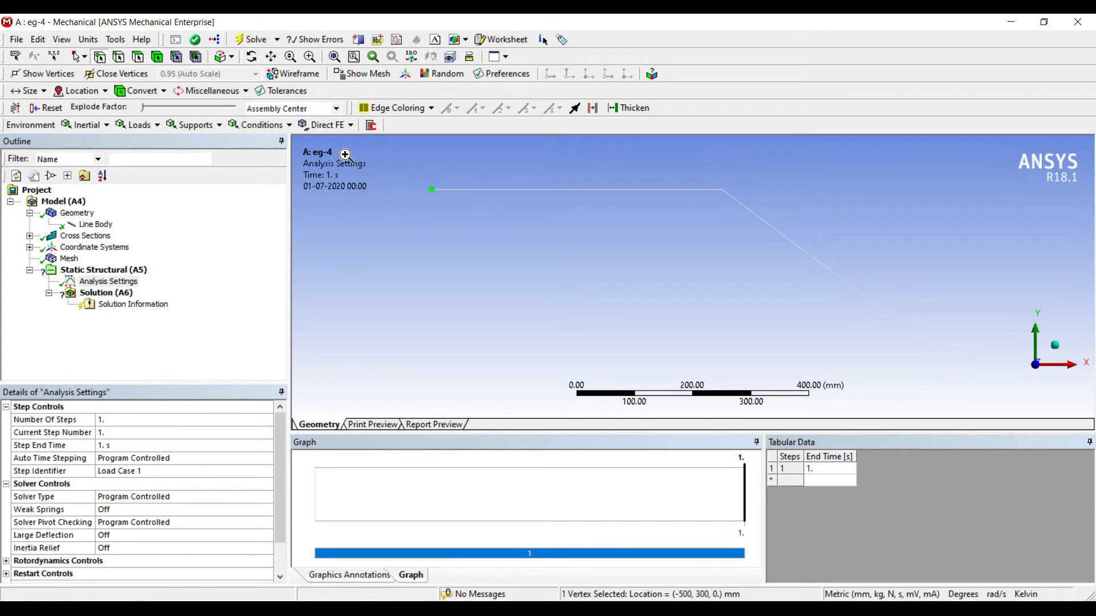
right_click(432, 191)
mouse_move(474, 199)
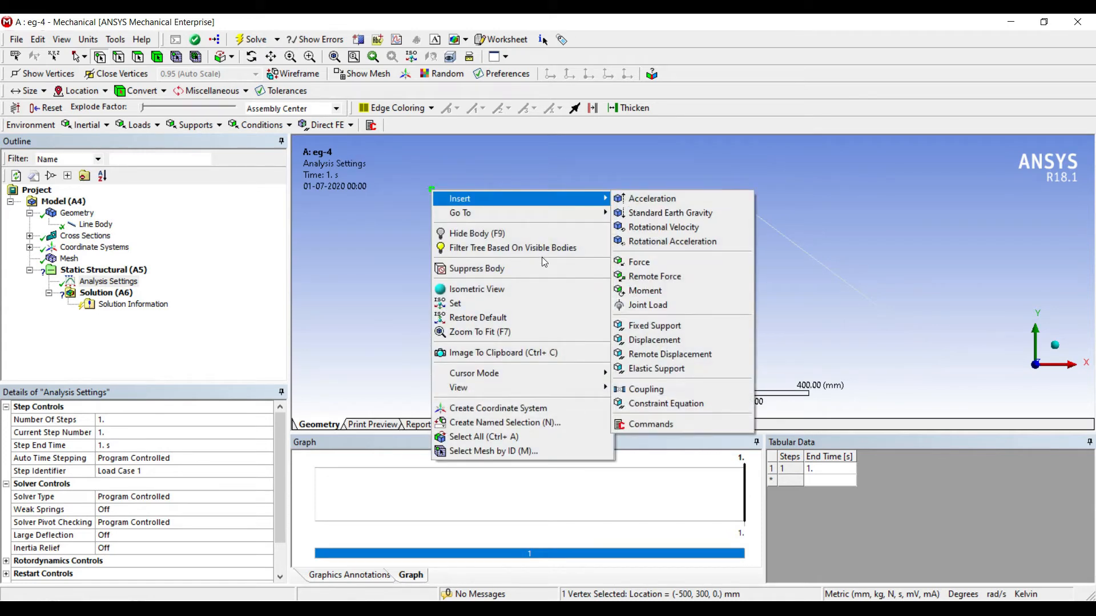
click(657, 326)
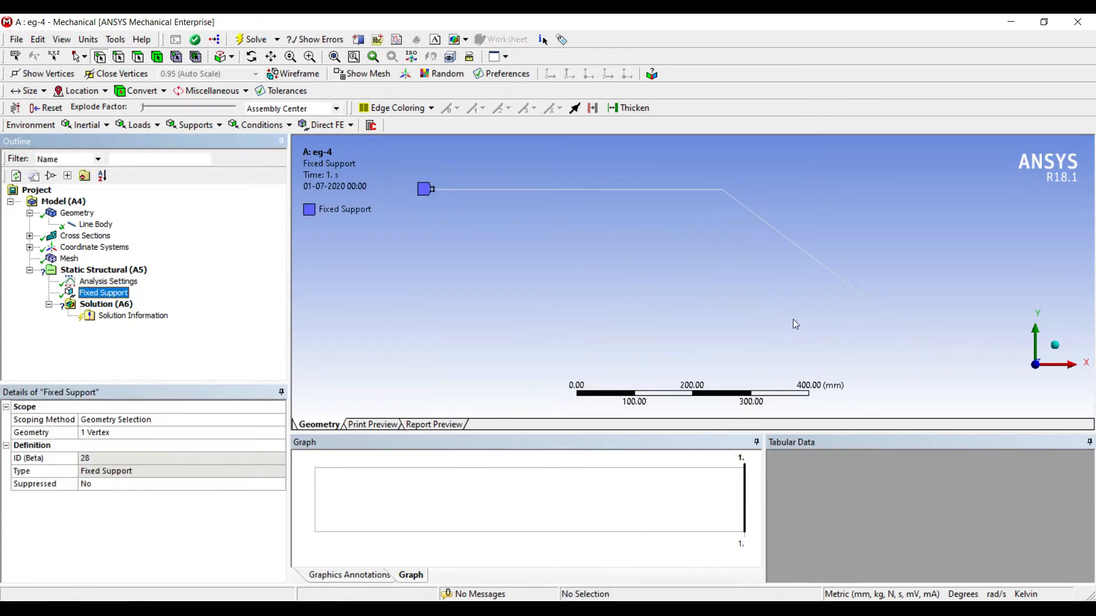
Step: Apply a second fixed support to the lower end vertex of the sloping bar
click(762, 293)
right_click(763, 293)
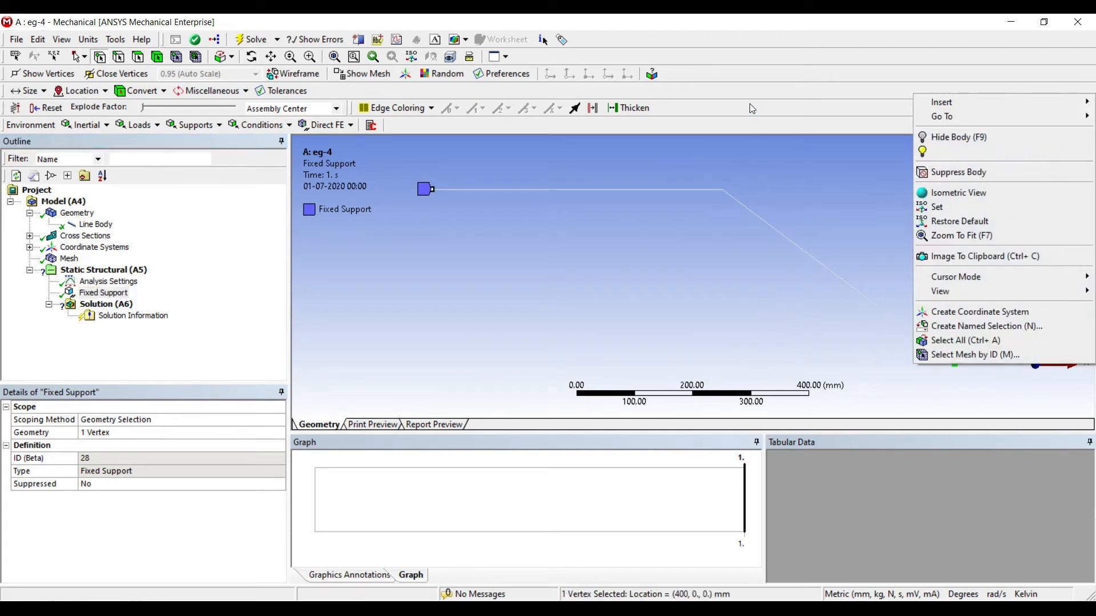
mouse_move(942, 101)
click(816, 229)
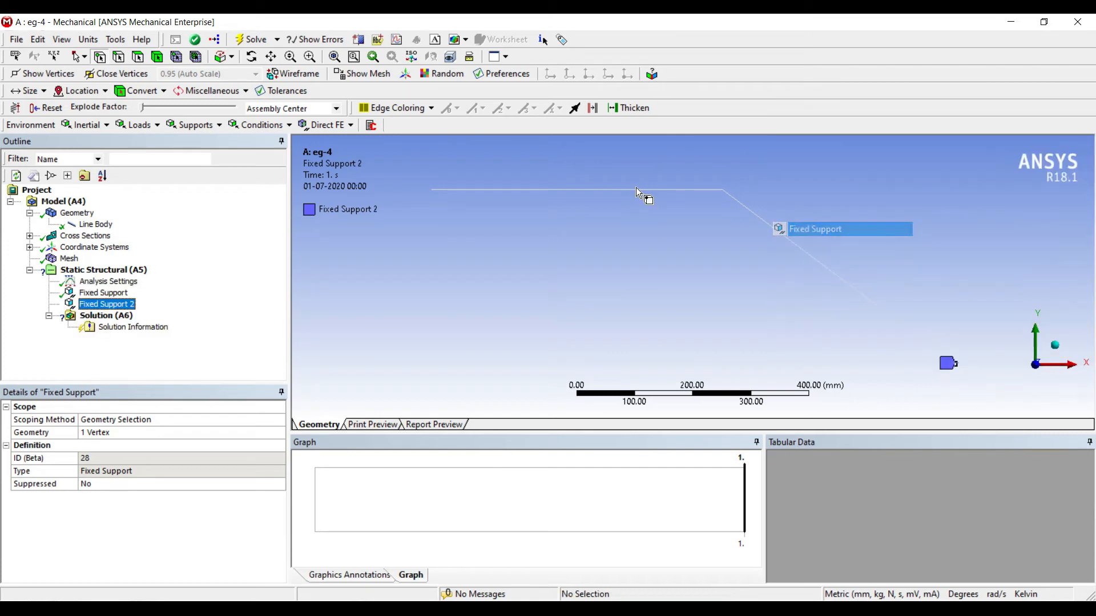
Step: Apply a force at the vertex joining the two bars, defined by components, with a Y component of -12000 N
click(722, 190)
right_click(723, 191)
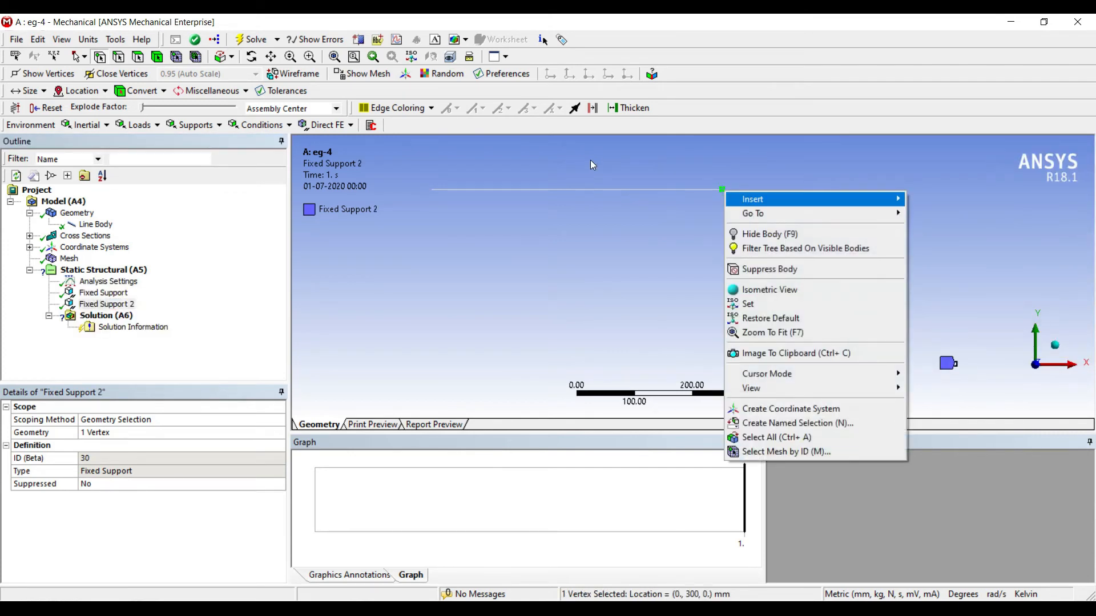
mouse_move(811, 199)
click(959, 263)
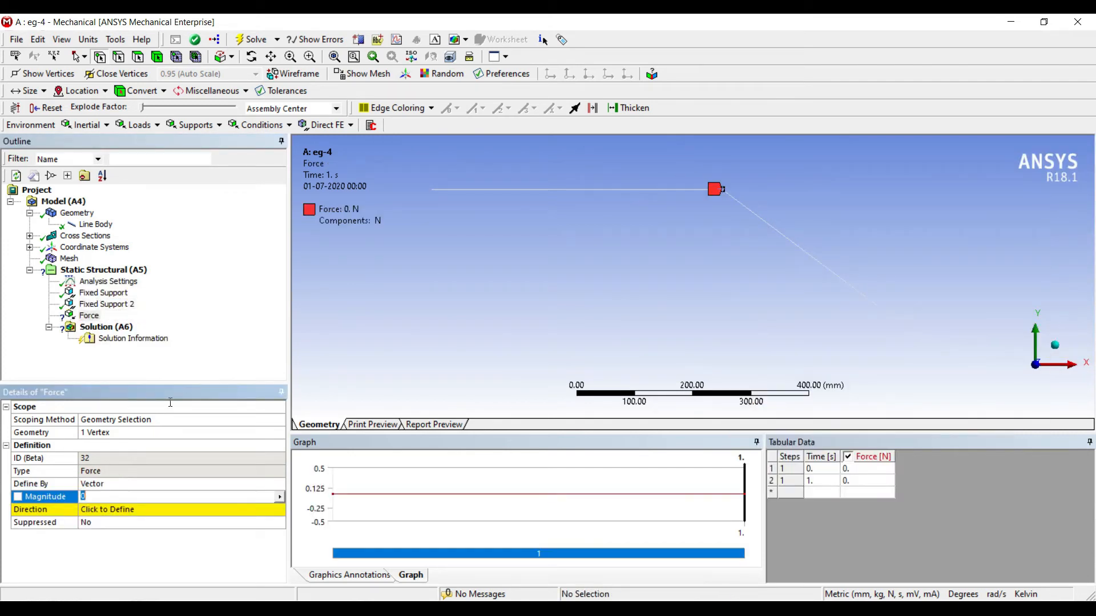
click(216, 485)
click(279, 484)
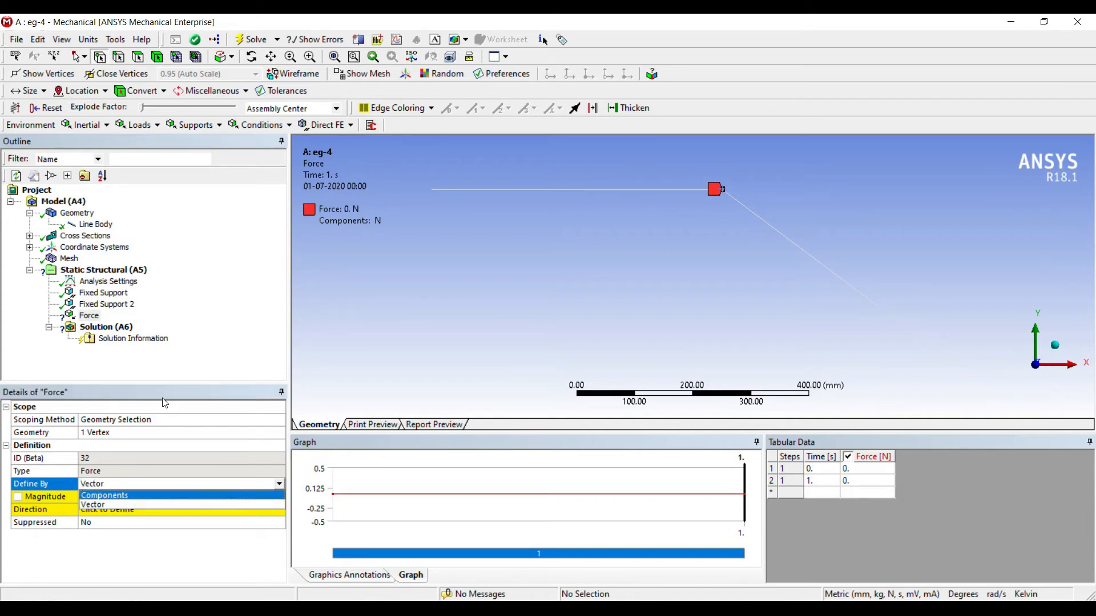
click(202, 496)
click(113, 523)
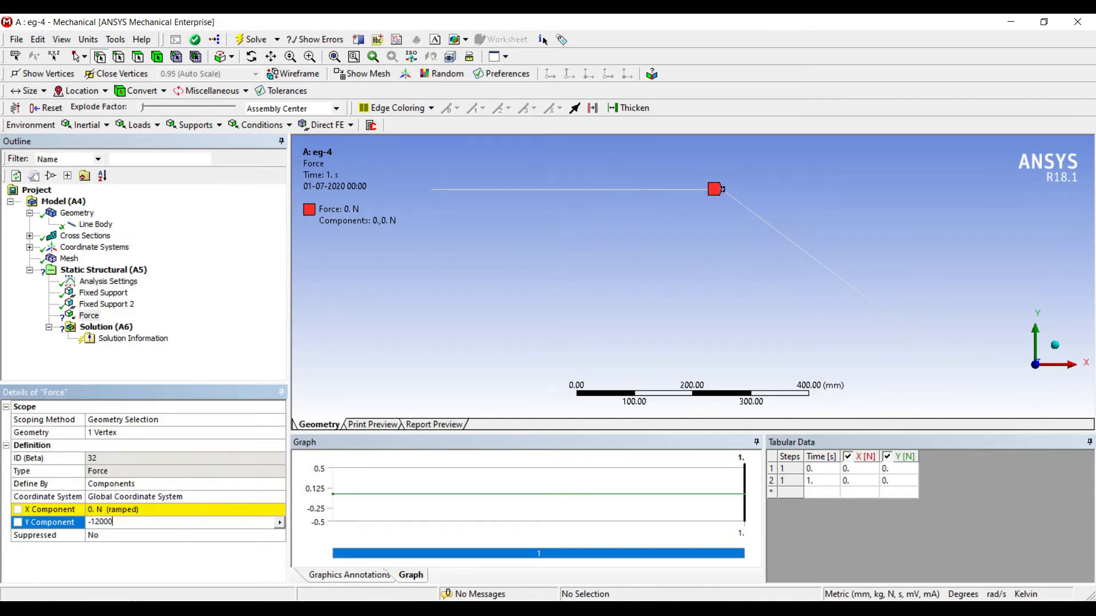
text(-12000)
key(Return)
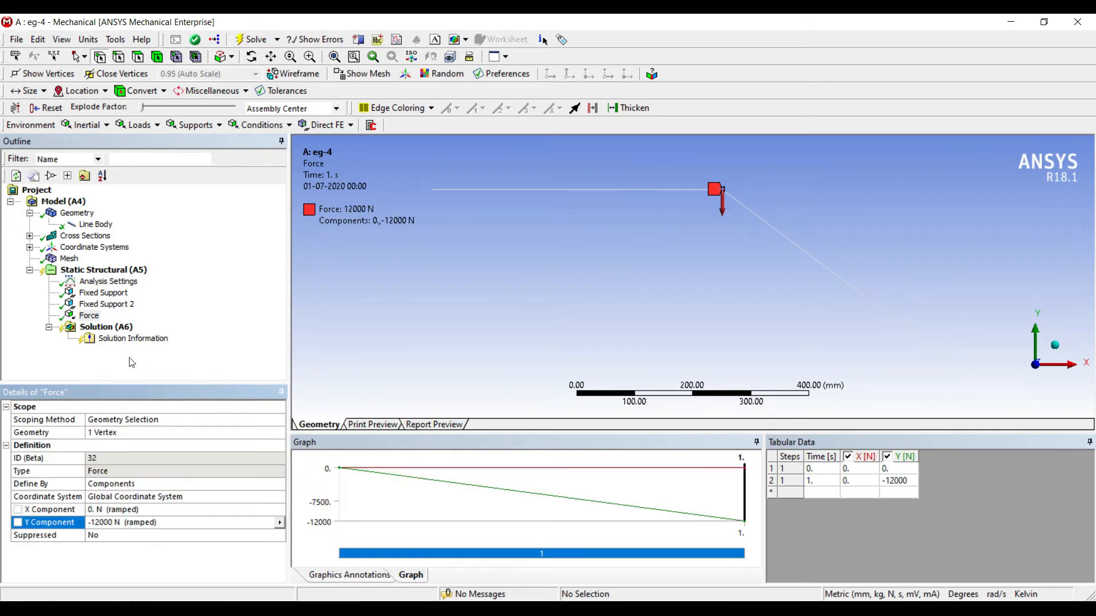
Step: Add a directional deformation result to the solution
click(106, 328)
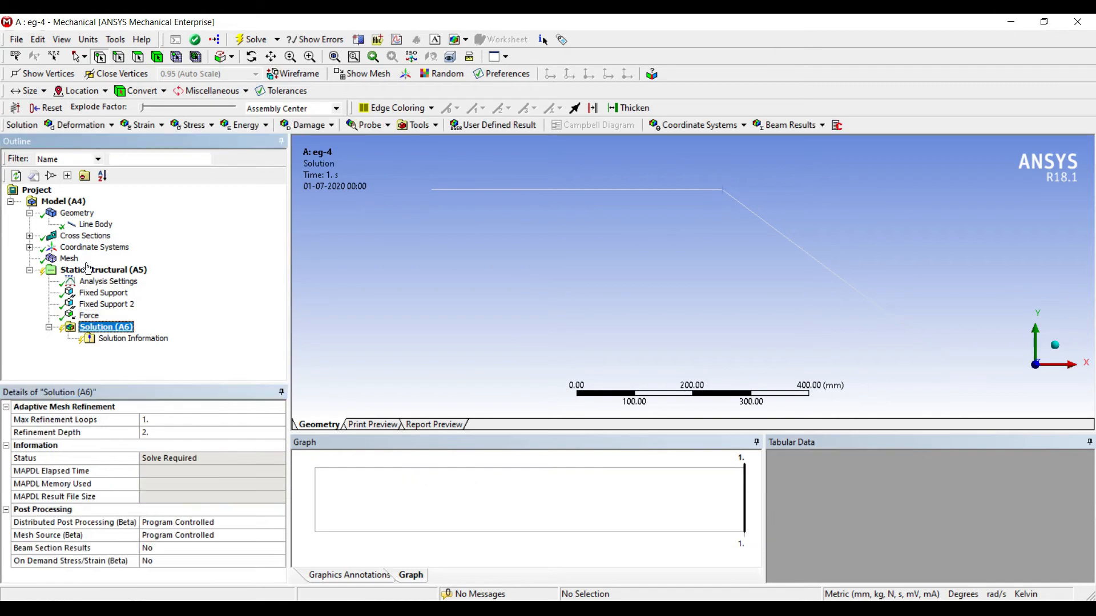
right_click(107, 327)
mouse_move(137, 333)
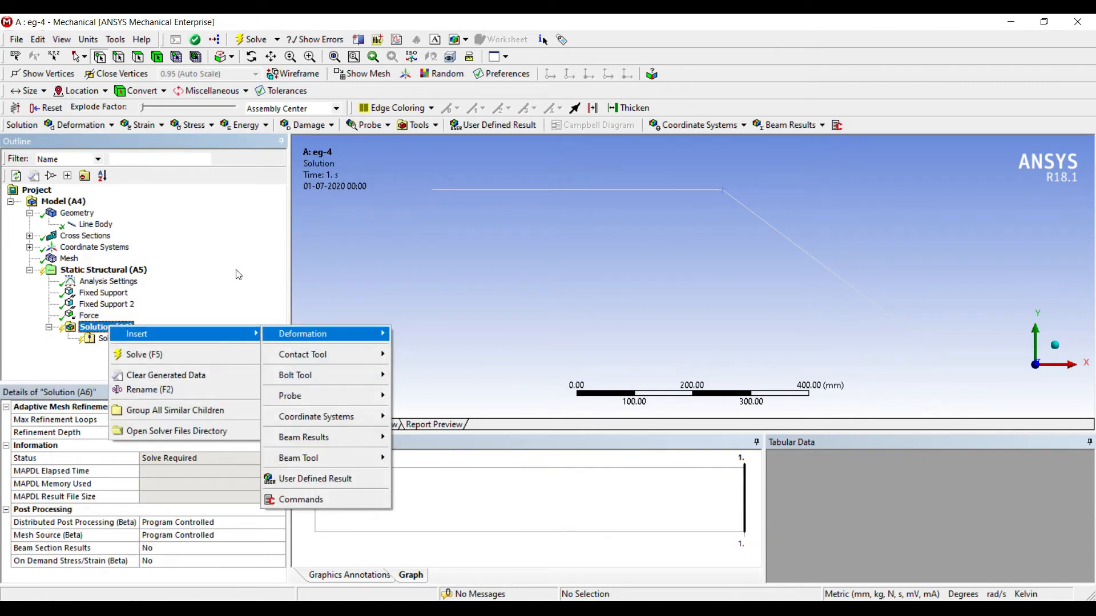
mouse_move(302, 334)
click(427, 348)
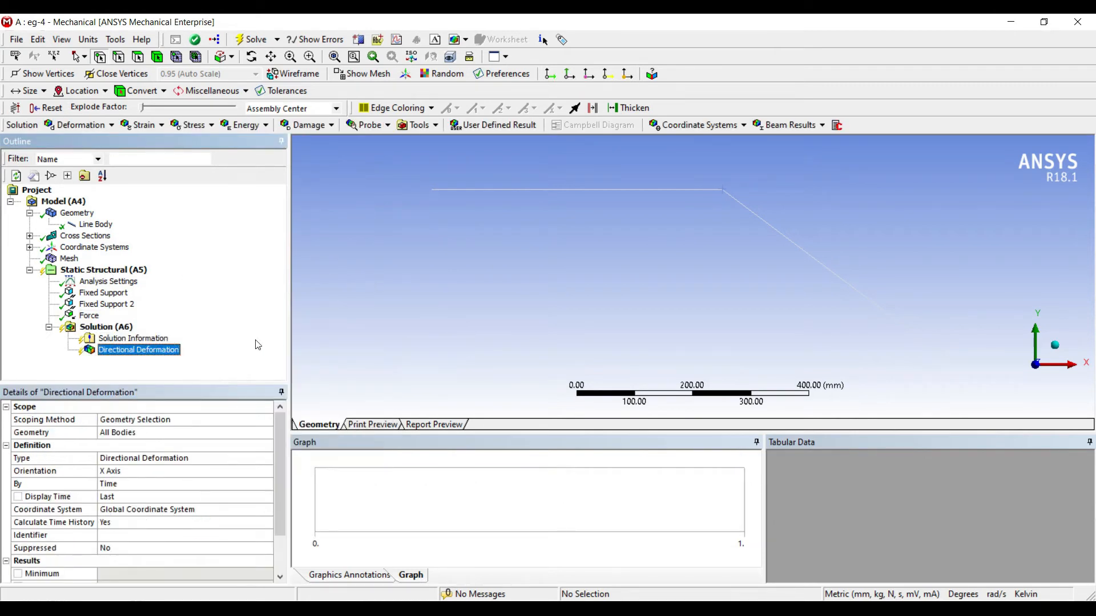
Step: Add a second directional deformation result for all bodies to the solution, oriented along the Y axis
click(106, 328)
right_click(126, 327)
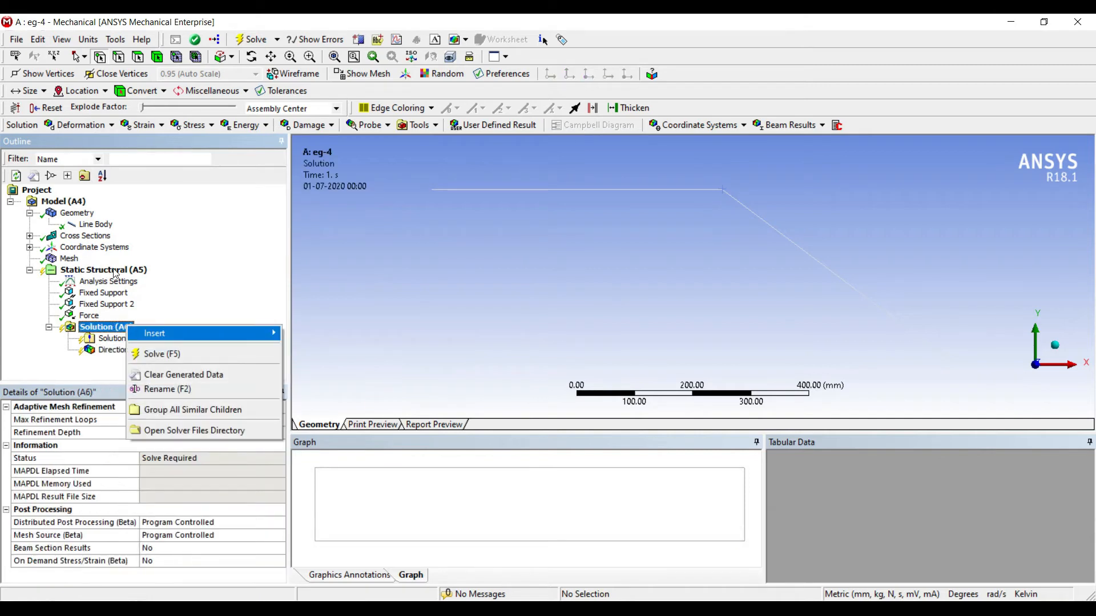
mouse_move(171, 334)
mouse_move(342, 333)
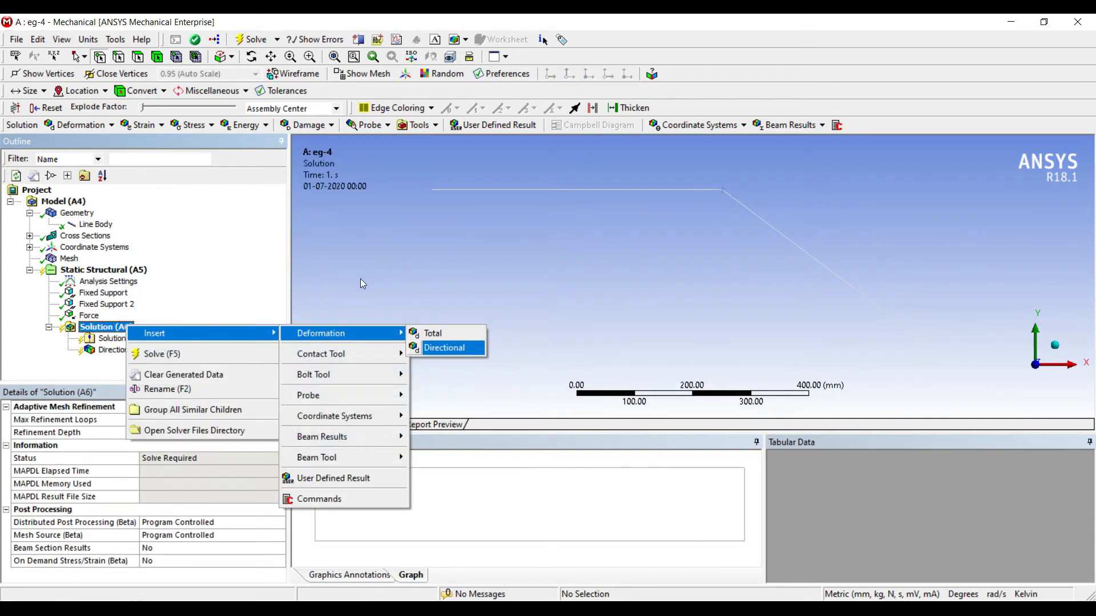
click(428, 349)
click(192, 472)
click(266, 472)
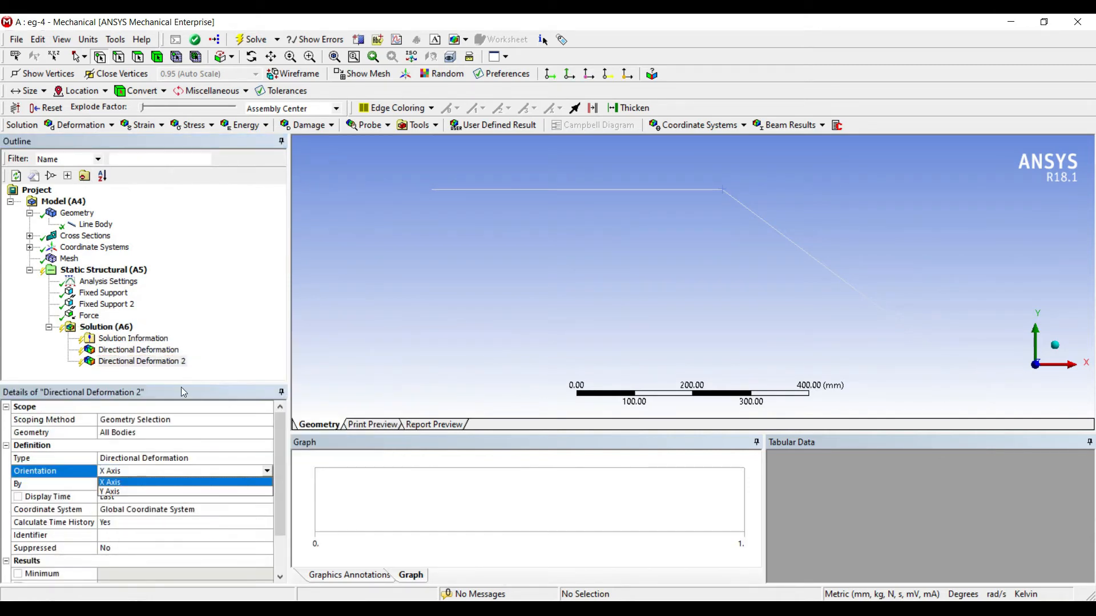
click(199, 490)
Step: Add a Beam Tool to the solution for the line body stresses
click(106, 327)
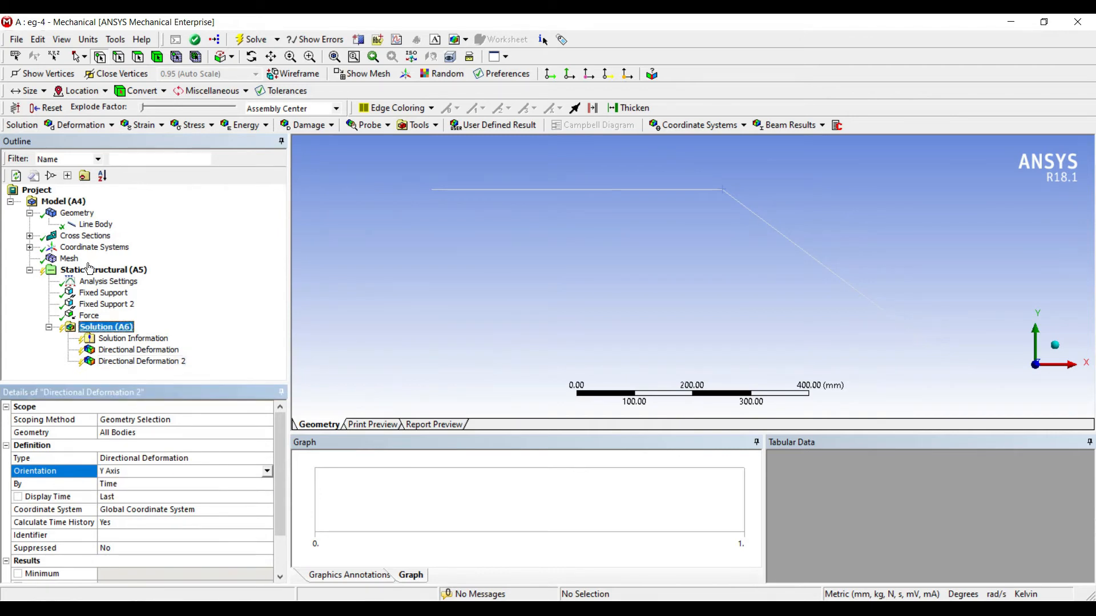
right_click(113, 328)
mouse_move(171, 334)
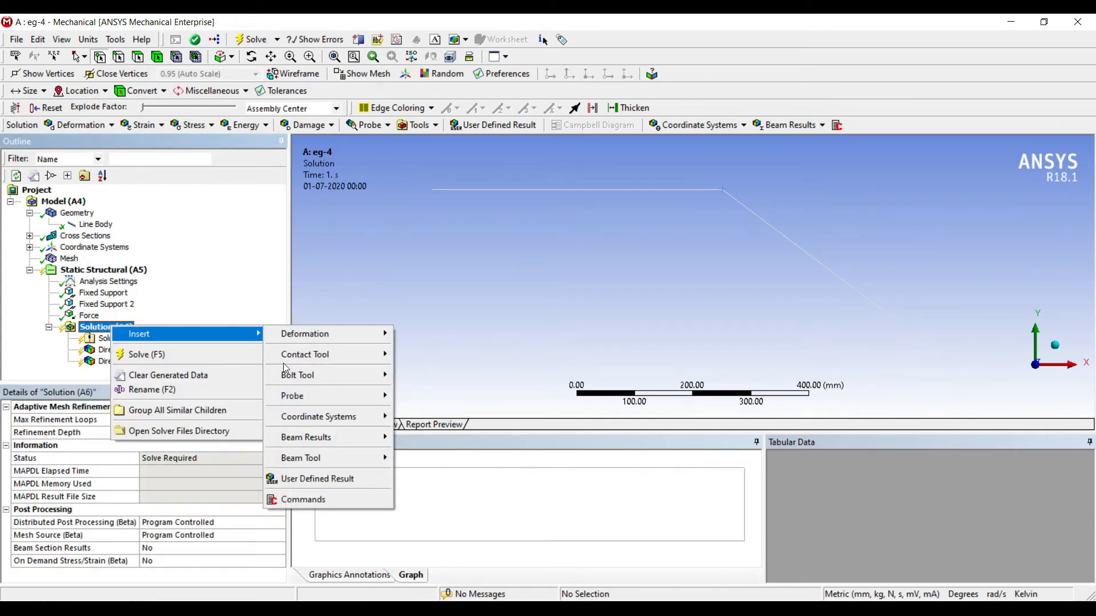
mouse_move(314, 457)
click(428, 458)
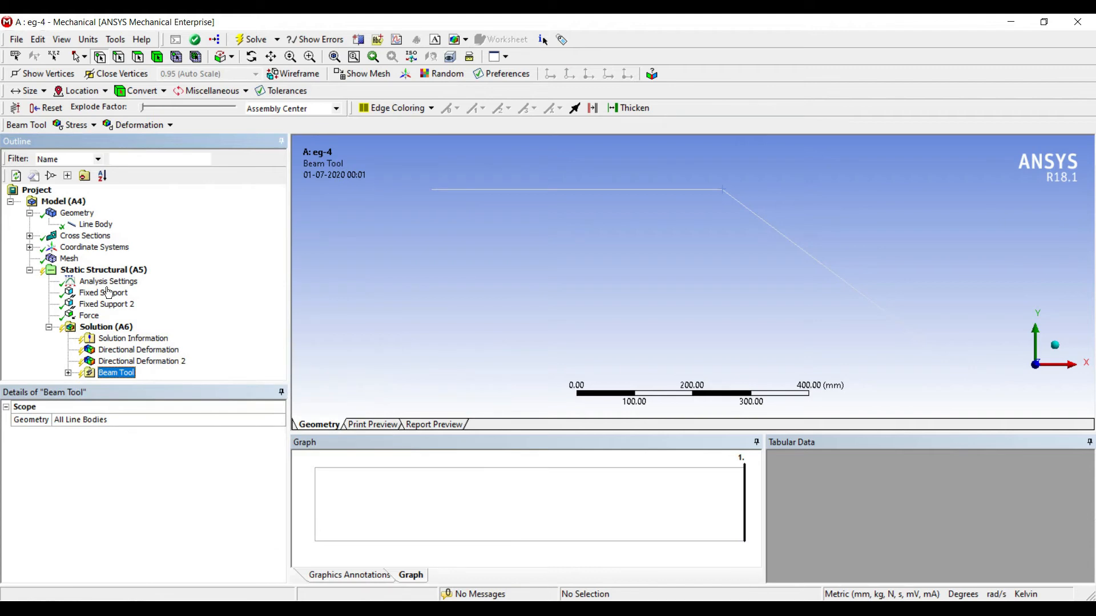
Step: Add a force reaction probe to the solution, with Fixed Support as its boundary condition
right_click(122, 329)
mouse_move(171, 336)
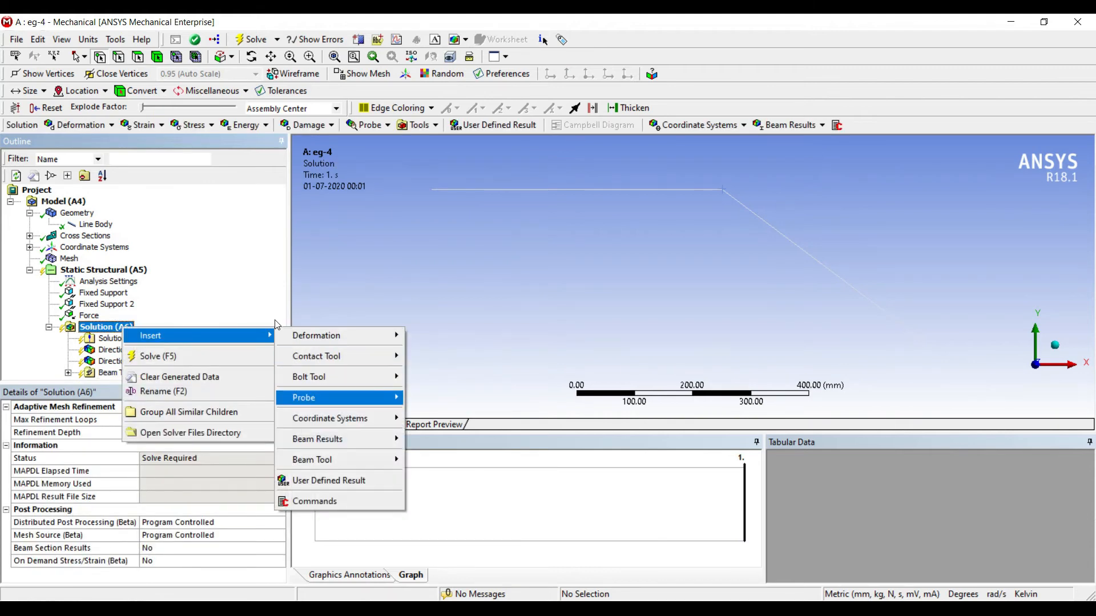
mouse_move(319, 398)
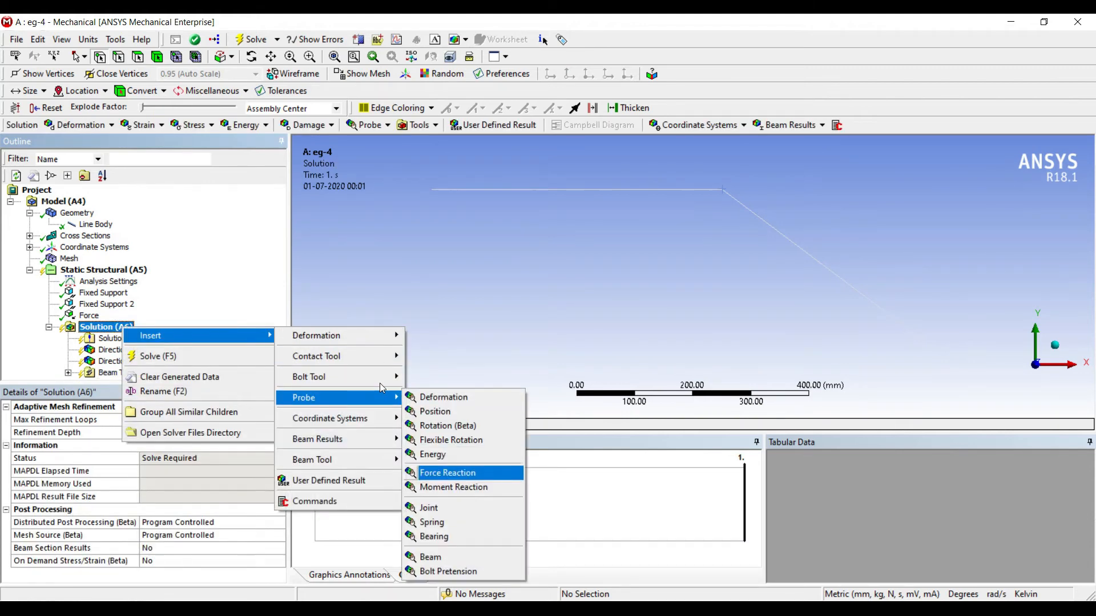
click(448, 473)
click(94, 445)
click(116, 457)
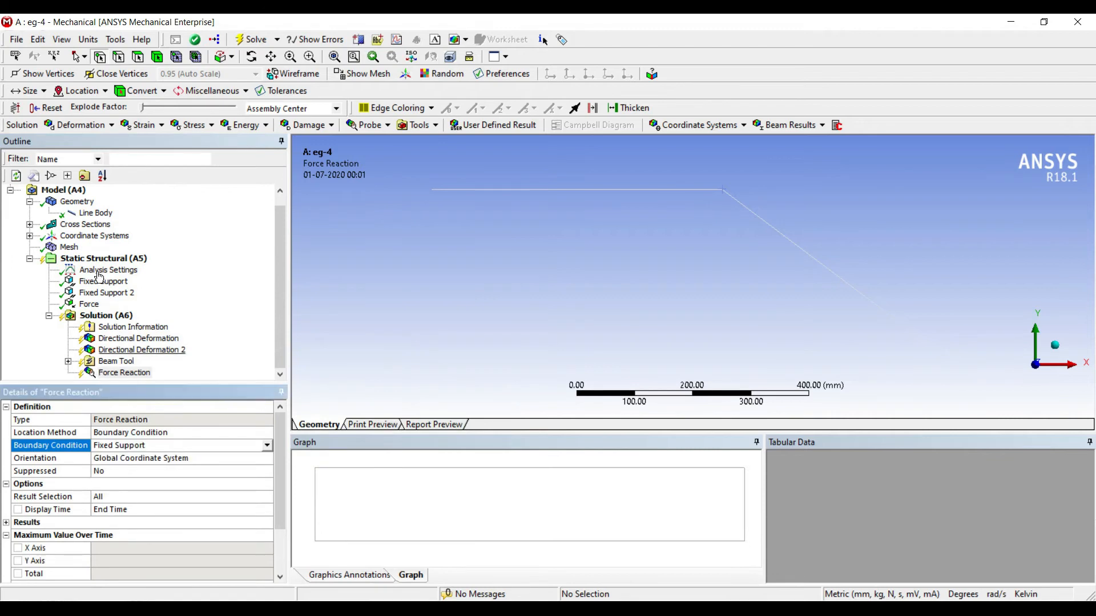
Step: Add another force reaction probe to the solution, with Fixed Support 2 as its boundary condition
click(112, 316)
right_click(114, 315)
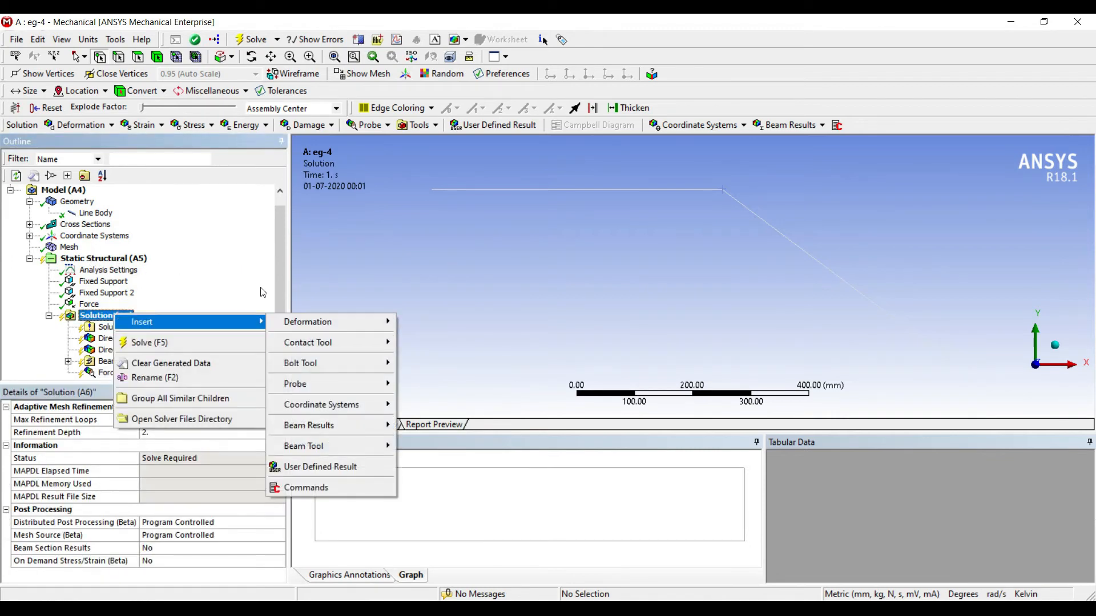
mouse_move(348, 384)
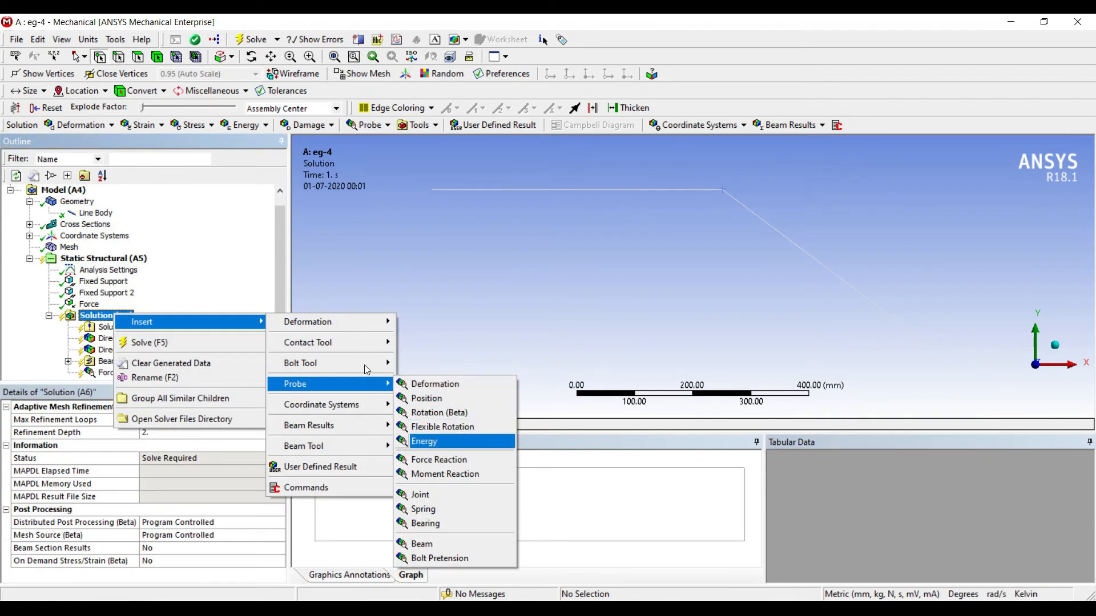
click(439, 460)
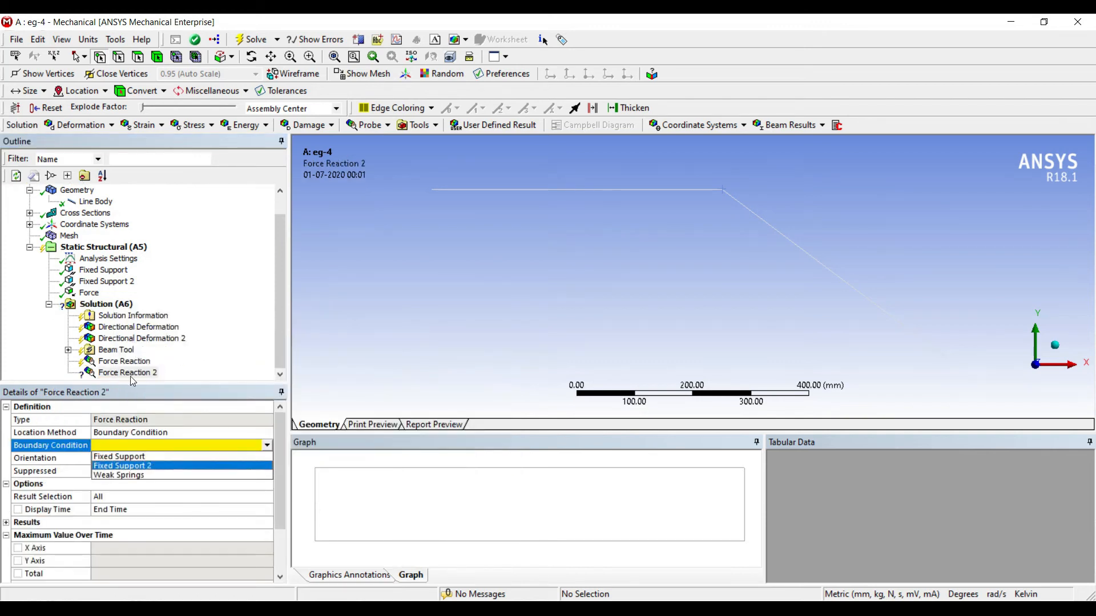
click(163, 466)
Step: Add an X-axis directional deformation result scoped to the vertex joining the two bars
right_click(117, 304)
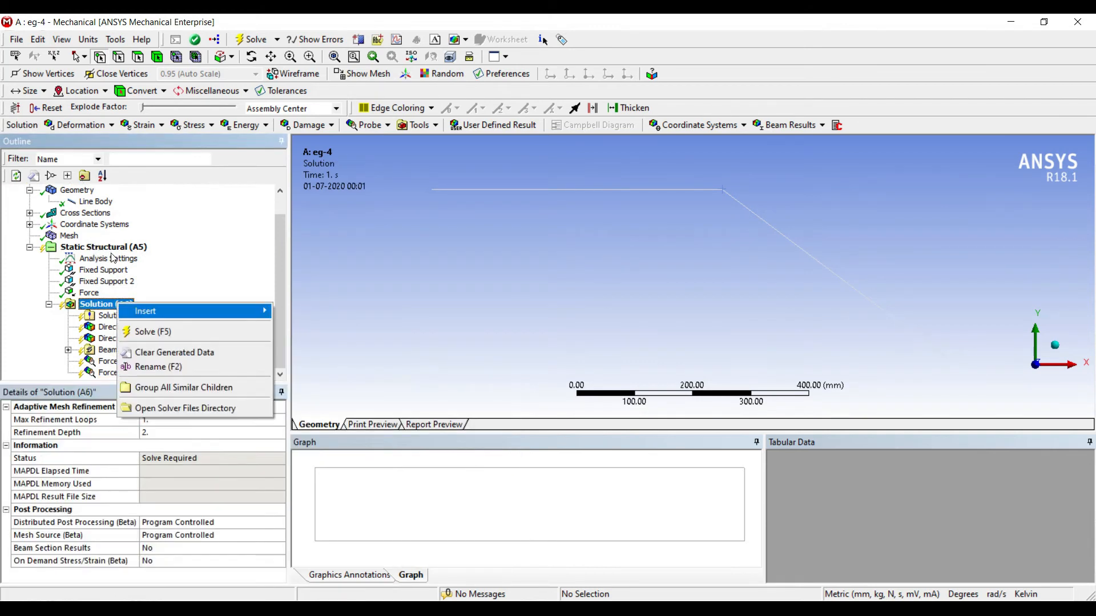
mouse_move(139, 314)
mouse_move(352, 314)
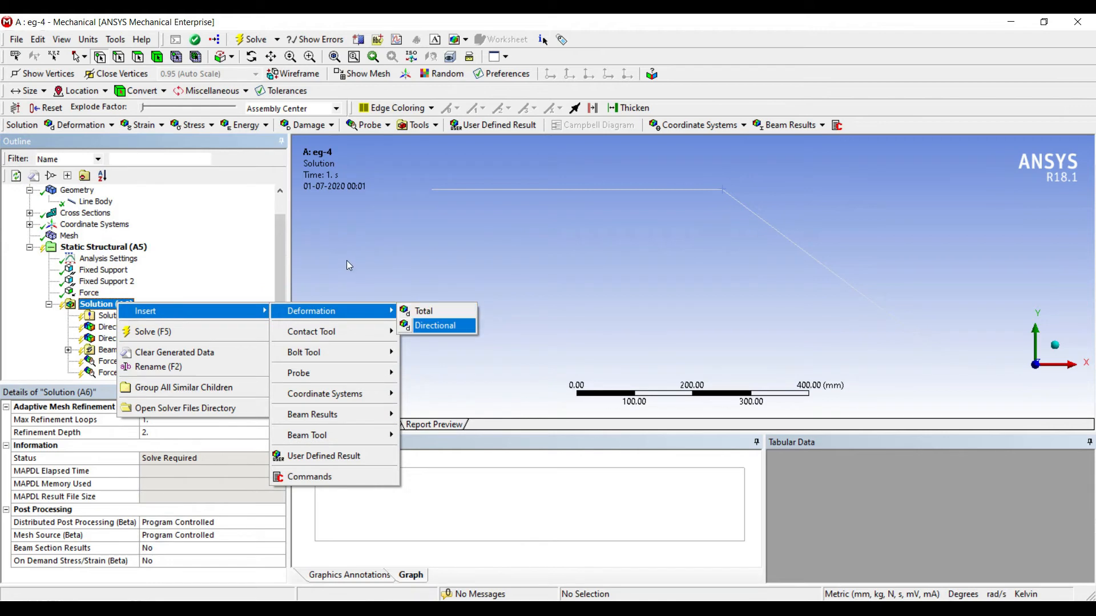
click(436, 325)
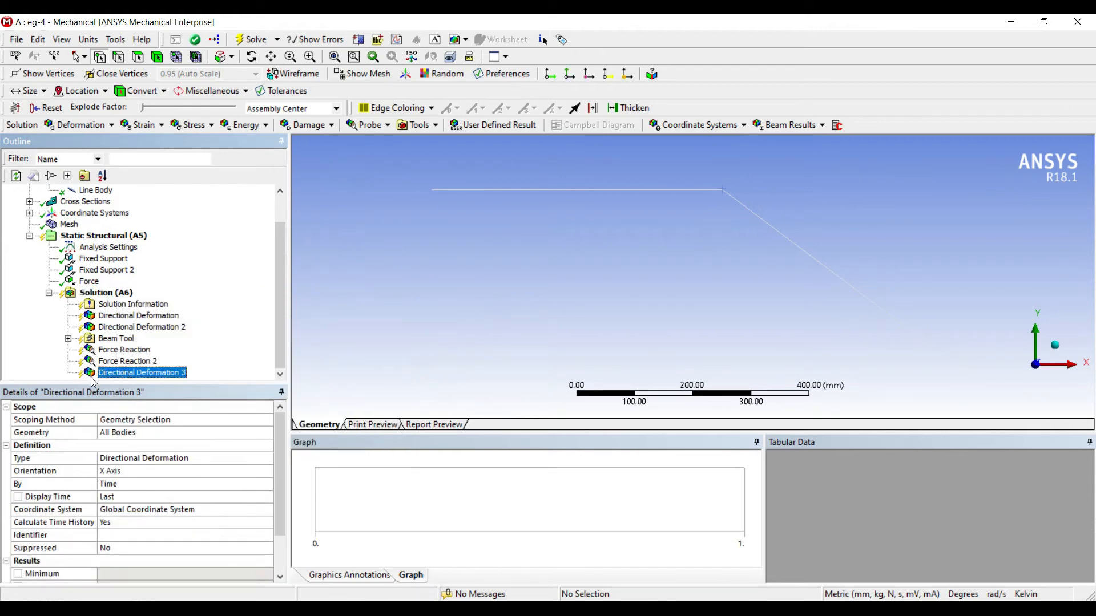
click(128, 432)
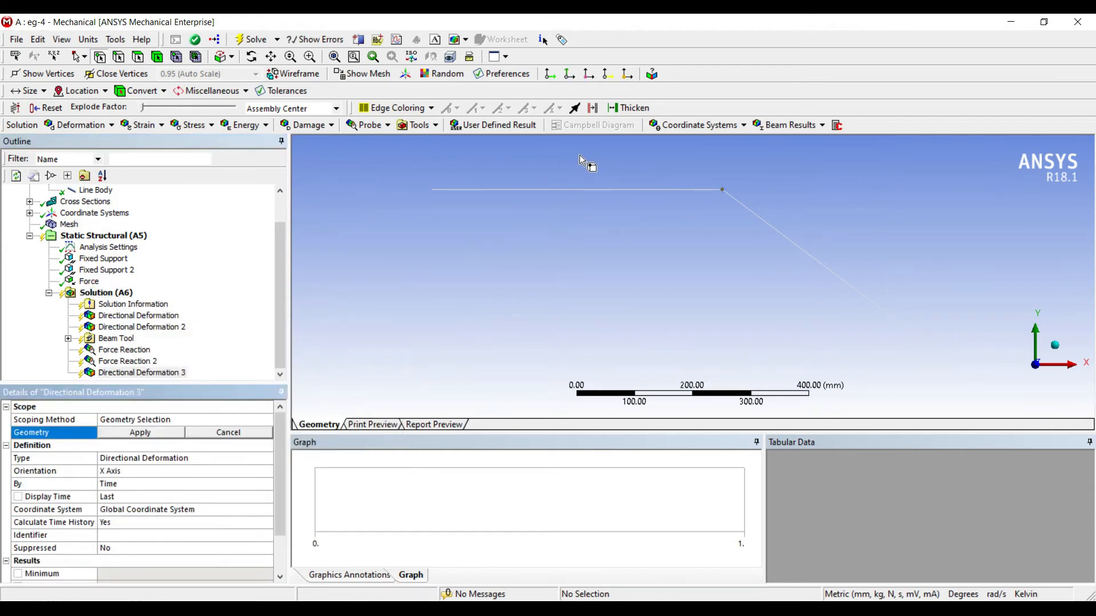
click(722, 189)
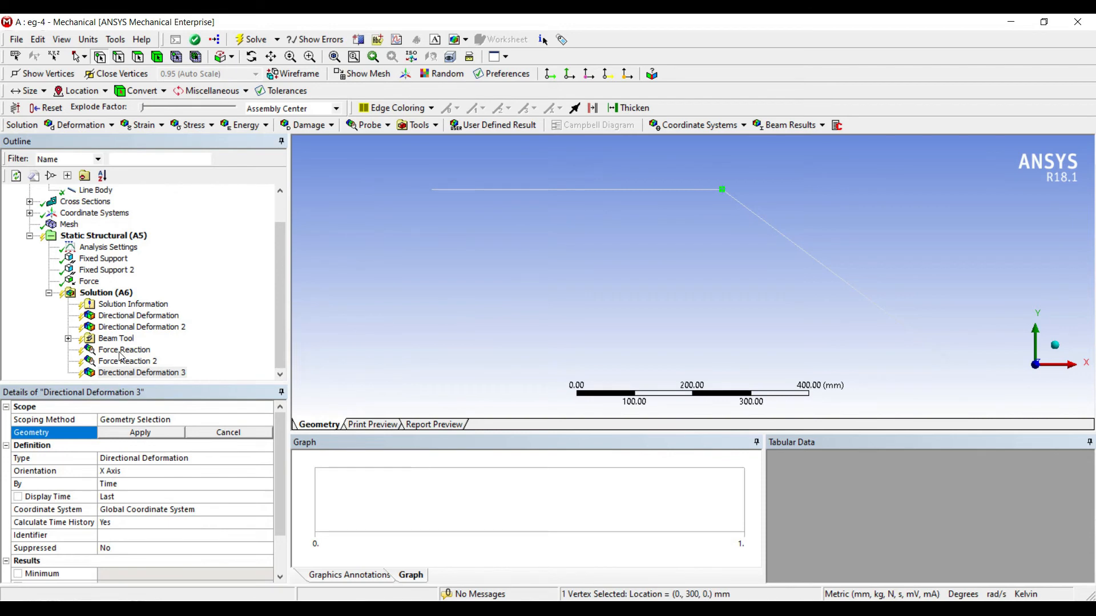
click(125, 432)
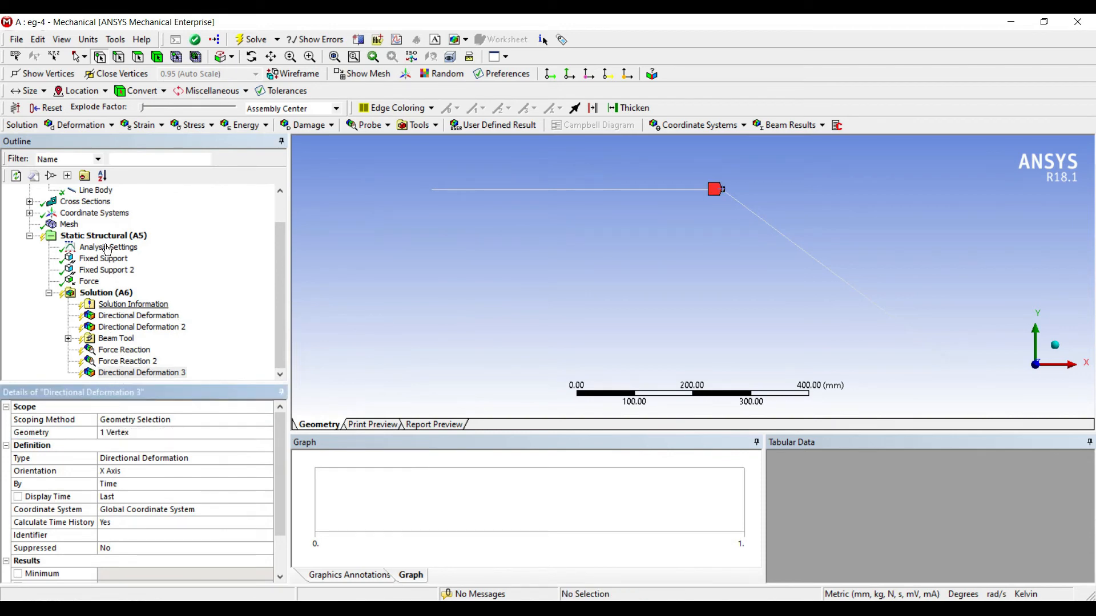
Step: Add a directional deformation result scoped to the vertex joining the two bars, oriented along the Y axis
click(106, 293)
right_click(124, 293)
mouse_move(142, 301)
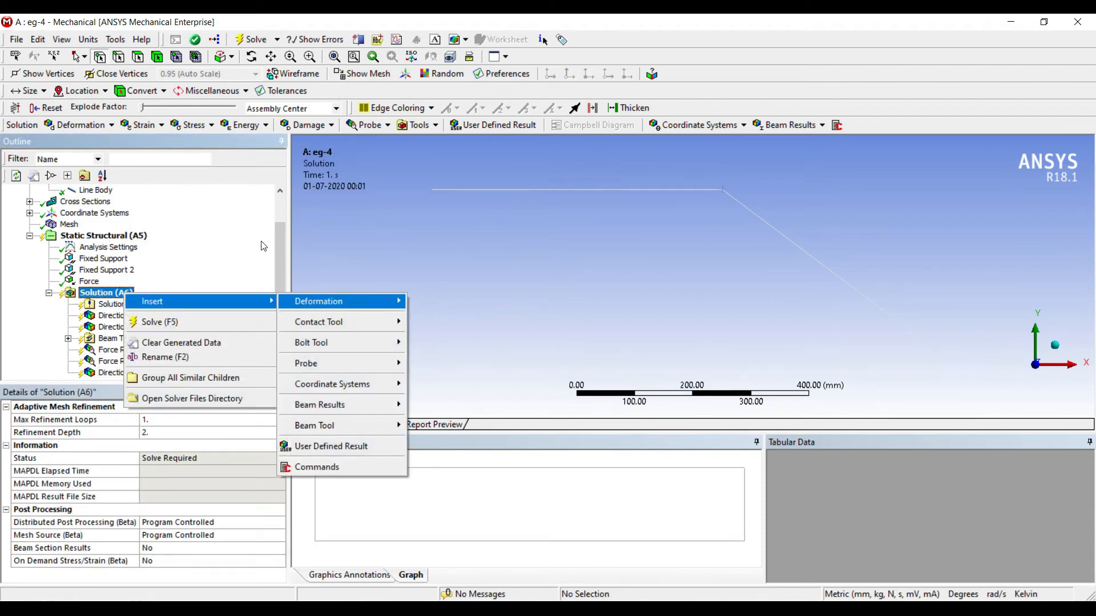
mouse_move(343, 301)
click(442, 315)
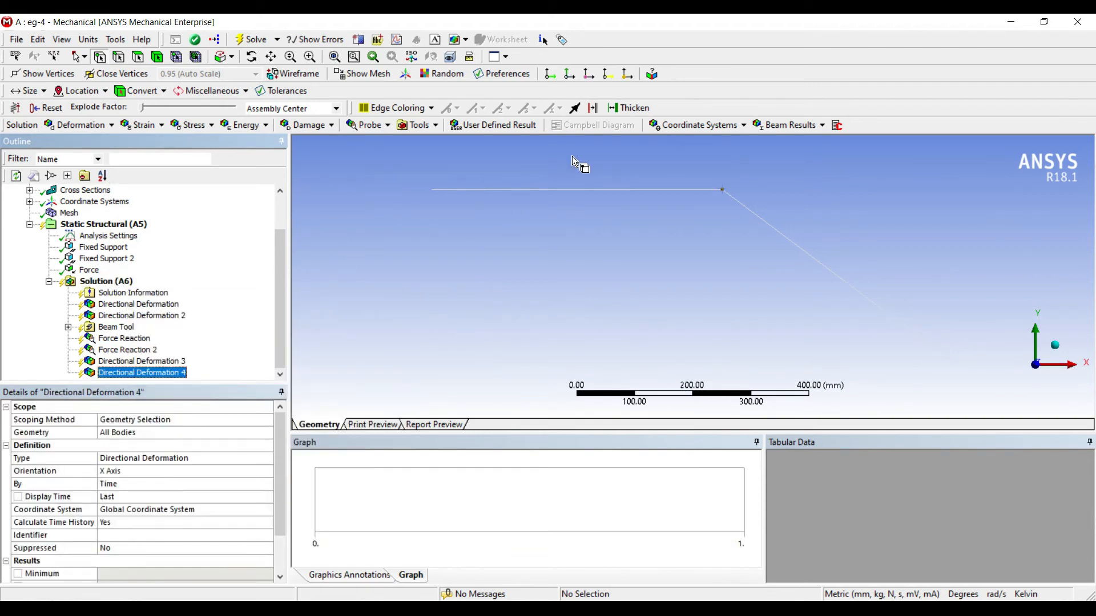
click(722, 189)
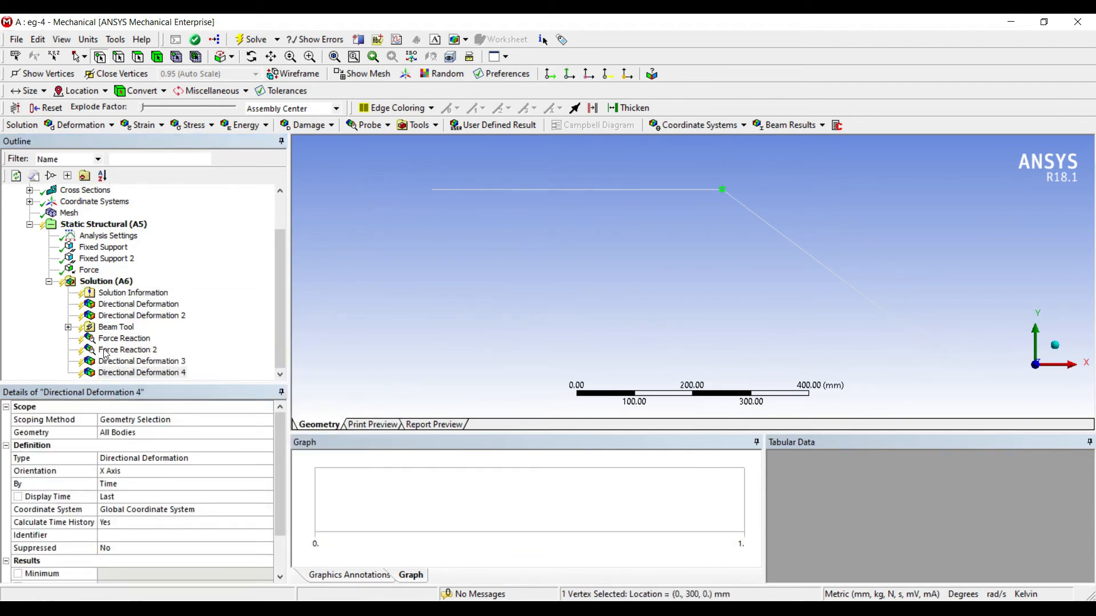
click(137, 433)
click(140, 433)
click(143, 472)
click(268, 472)
click(180, 490)
Step: Solve the static structural analysis to evaluate all the inserted results
click(106, 281)
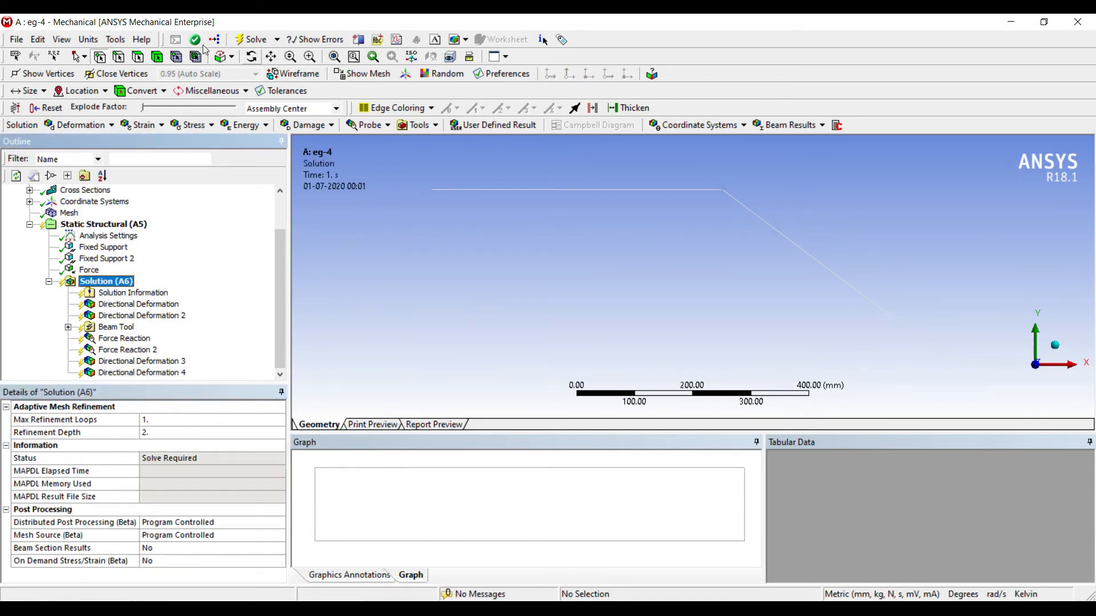
click(251, 39)
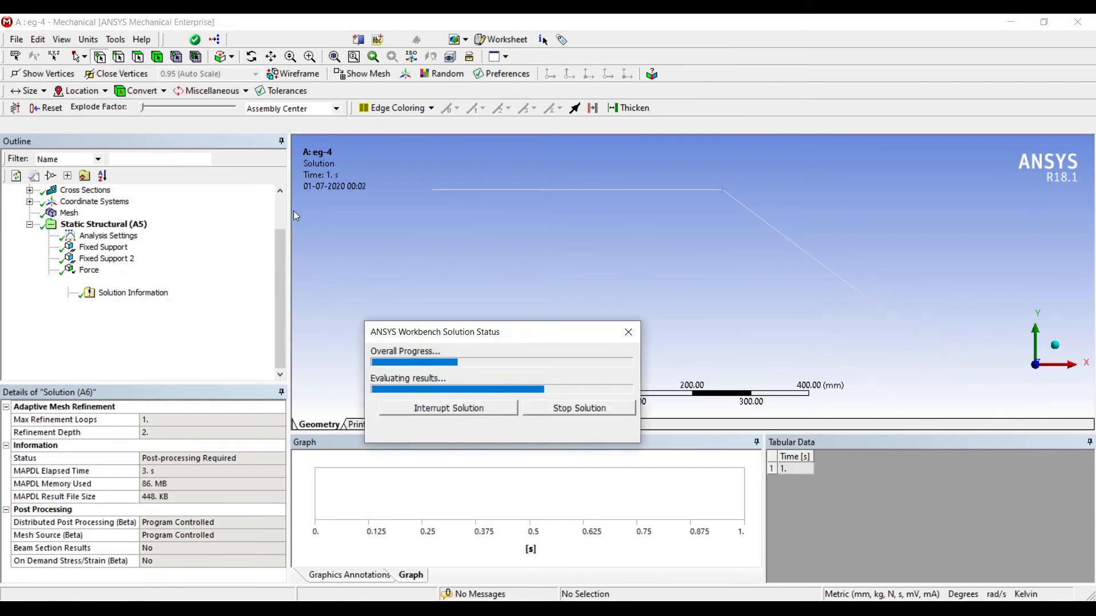
Step: View and animate the X-axis directional deformation of the whole truss
click(138, 304)
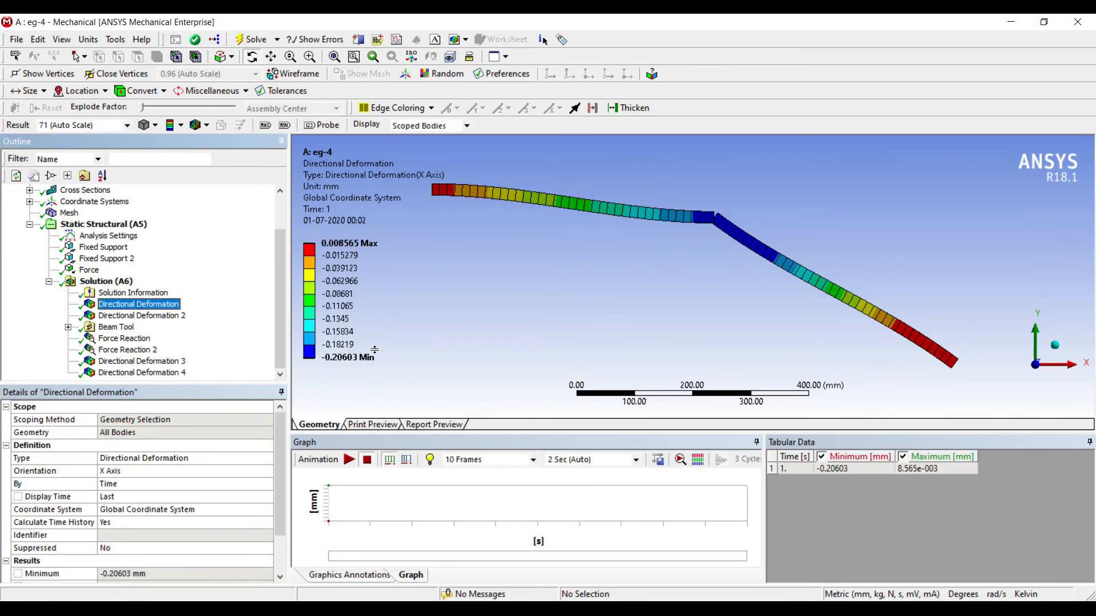
click(349, 459)
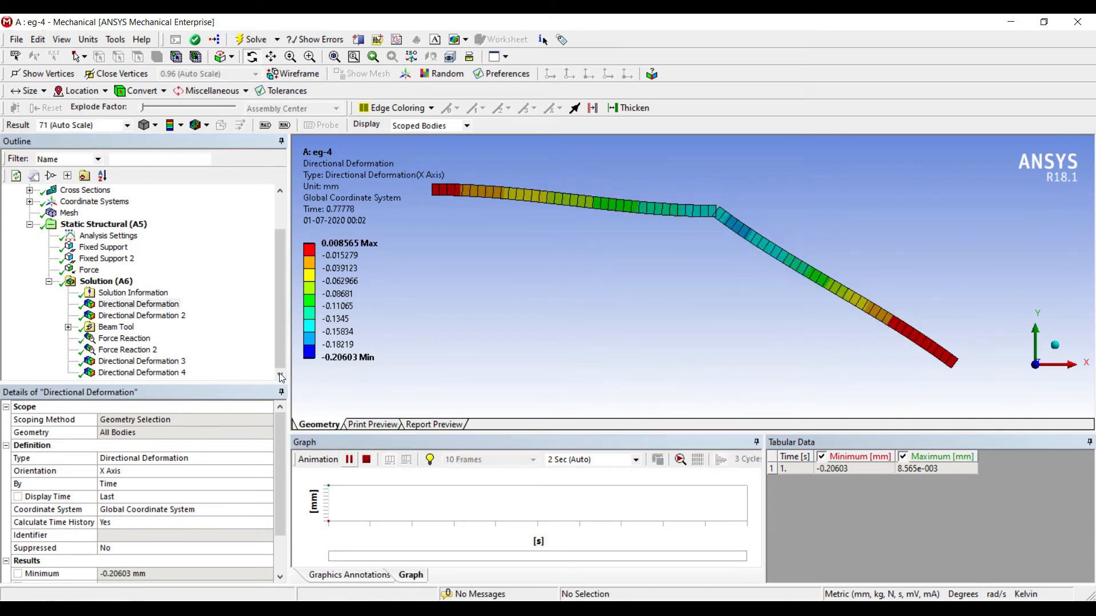
click(348, 460)
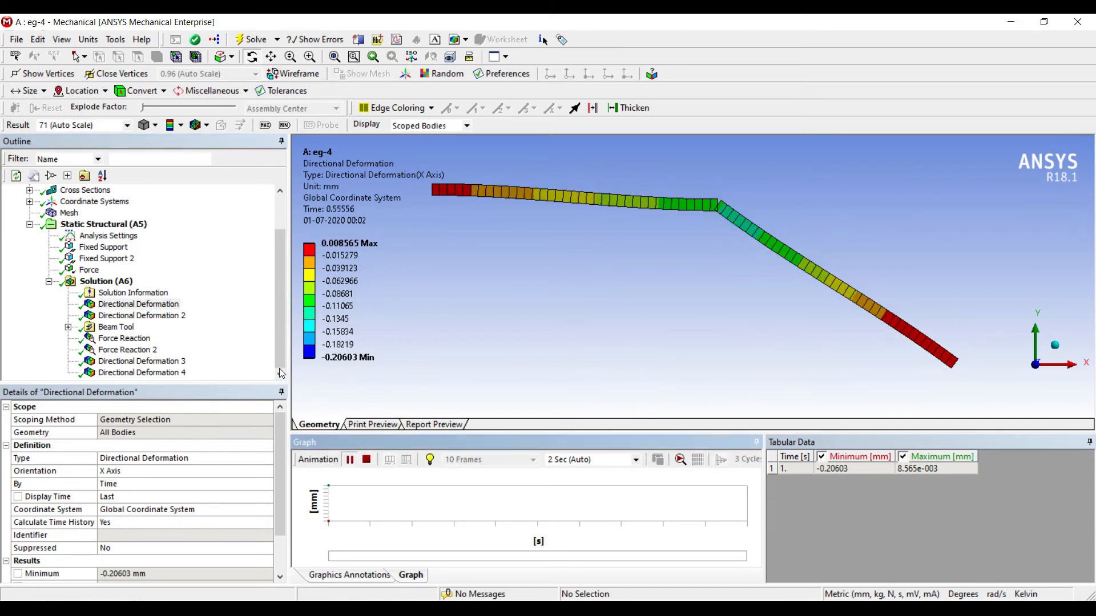
Step: Animate the Y-axis directional deformation of the whole truss and label its maximum and minimum locations
click(159, 314)
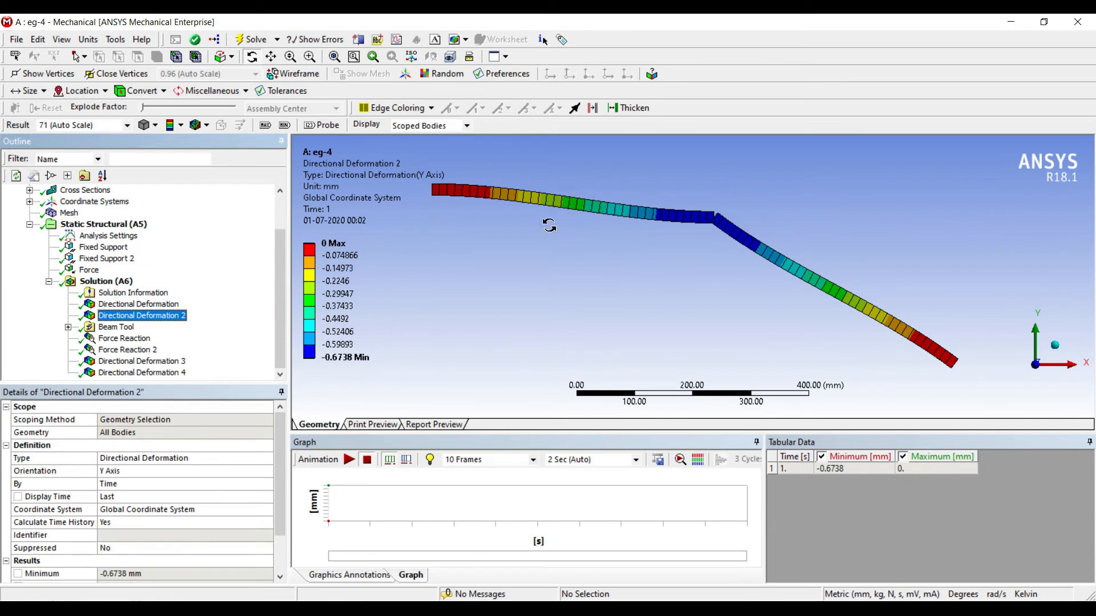
click(349, 460)
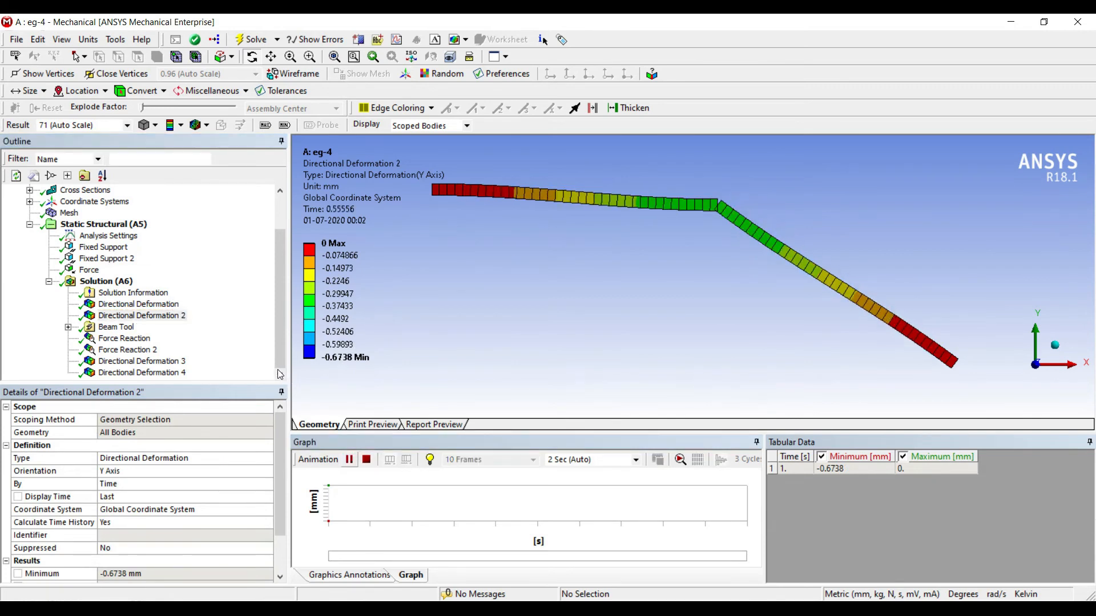
click(349, 460)
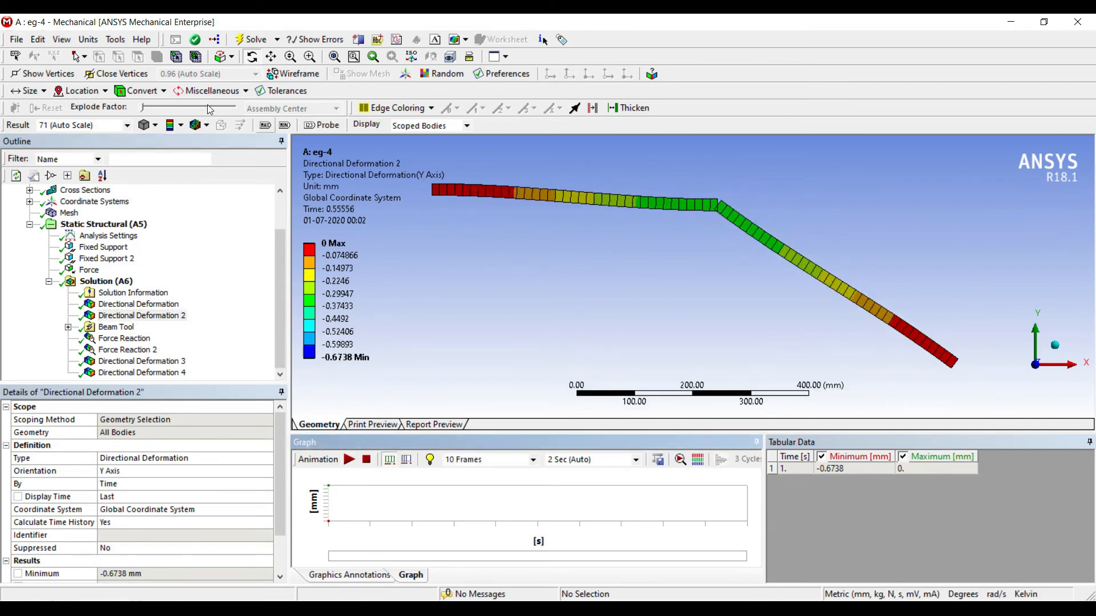
click(285, 125)
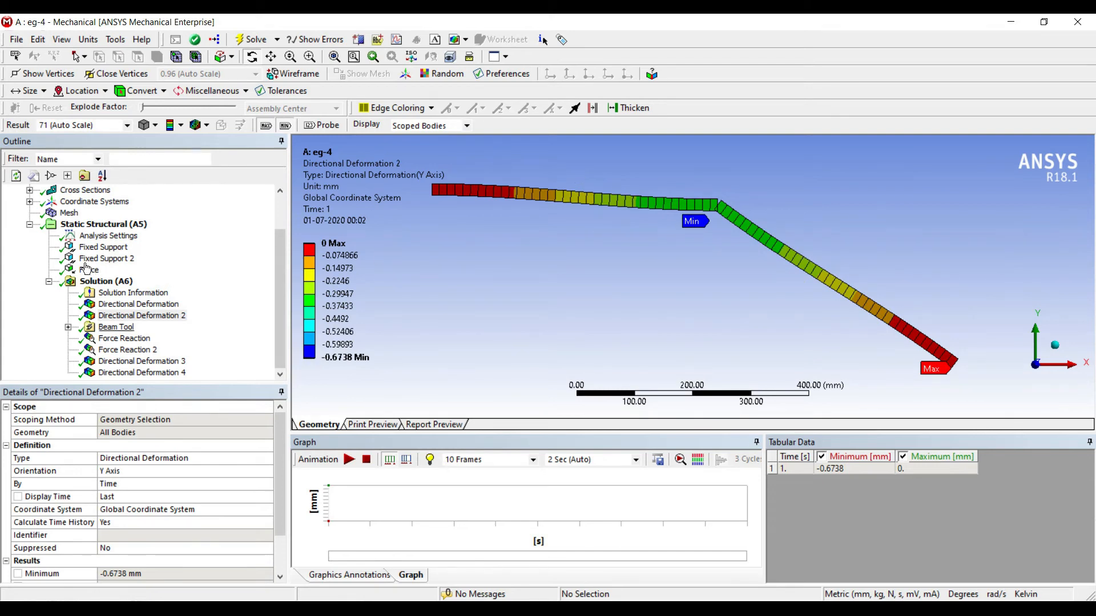
Step: Examine the Beam Tool's direct stress distribution in the two bars
click(68, 327)
click(140, 339)
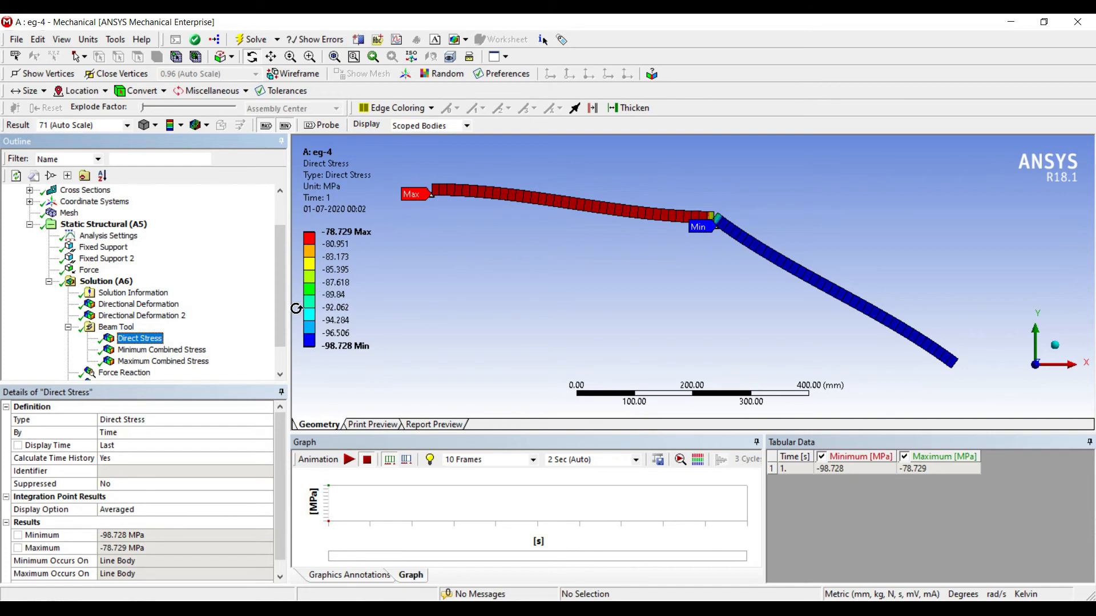
click(68, 327)
Step: Read the X, Y and total force reactions at both fixed supports
click(124, 338)
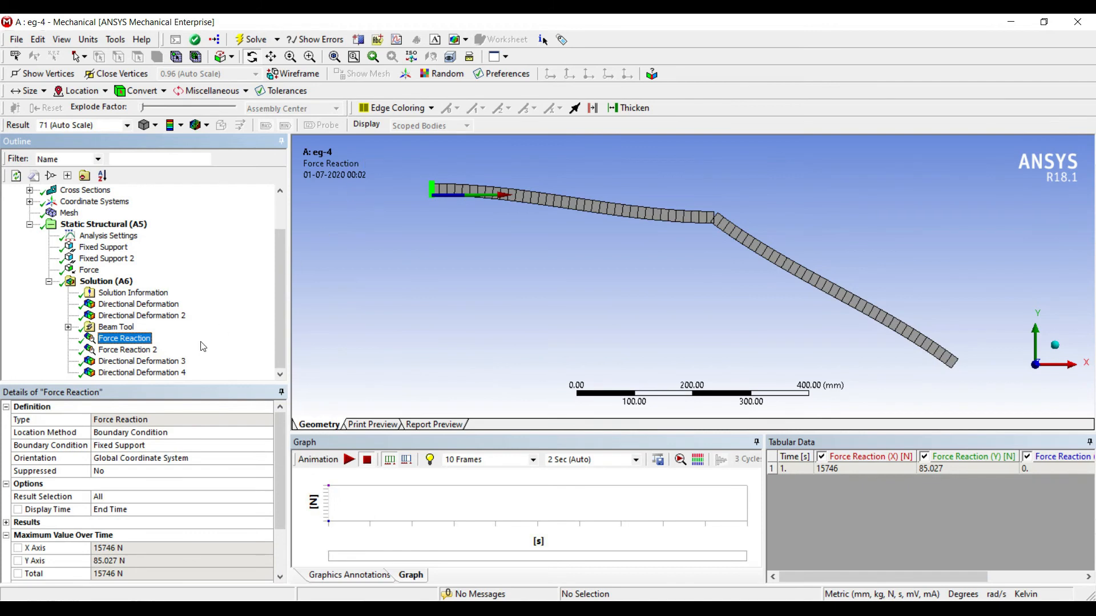
scroll(171, 434, down, 1)
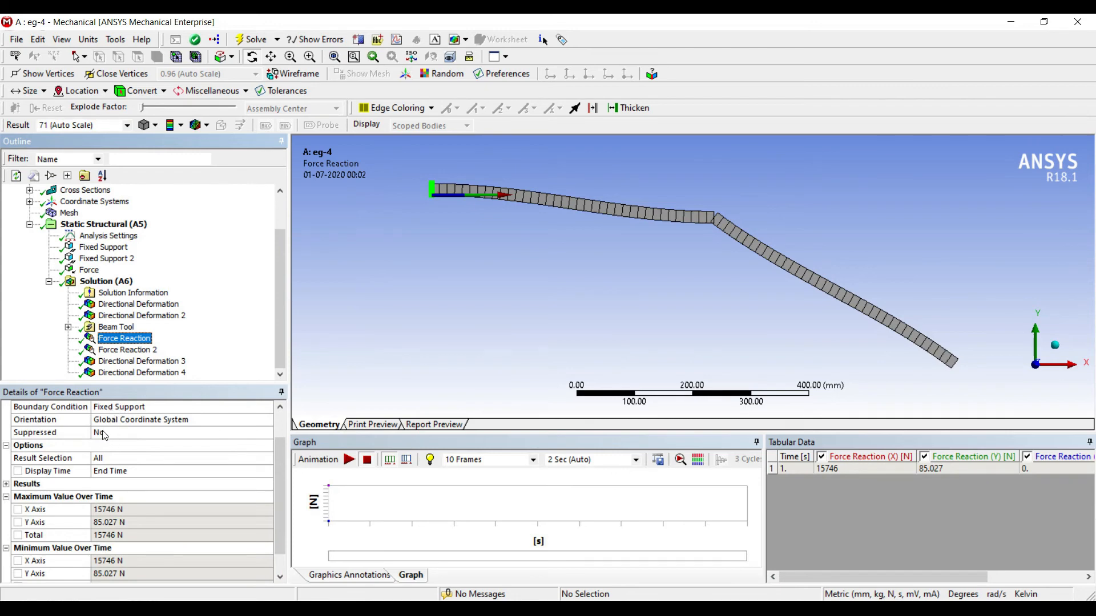
key(Down)
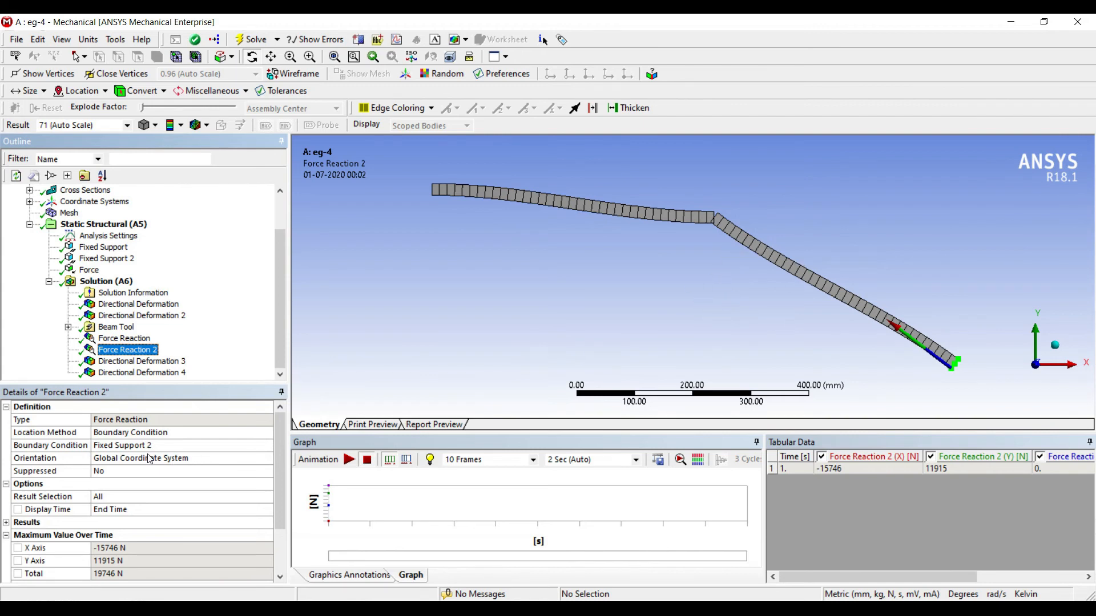
scroll(149, 458, down, 1)
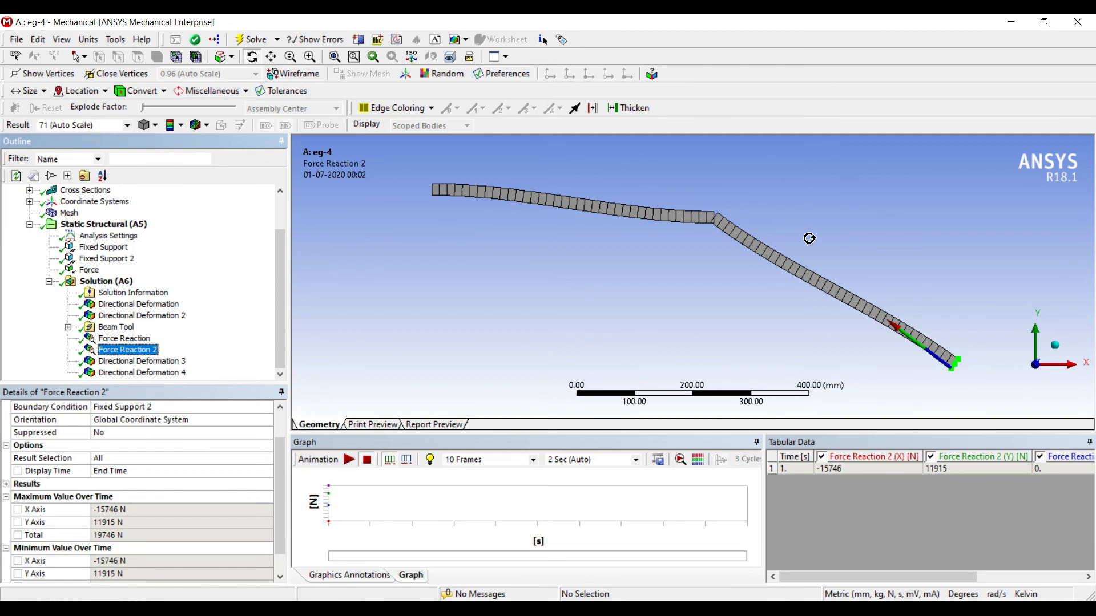
Step: Check the X and Y directional deformations at the joint vertex and compare them with the whole-truss Y deformation
key(Down)
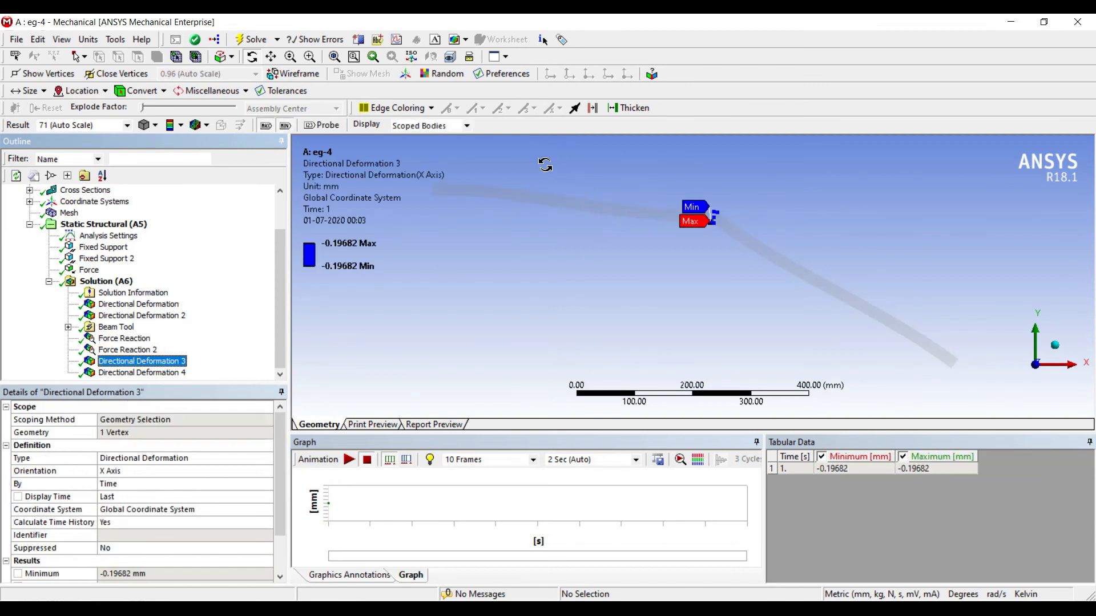
key(Down)
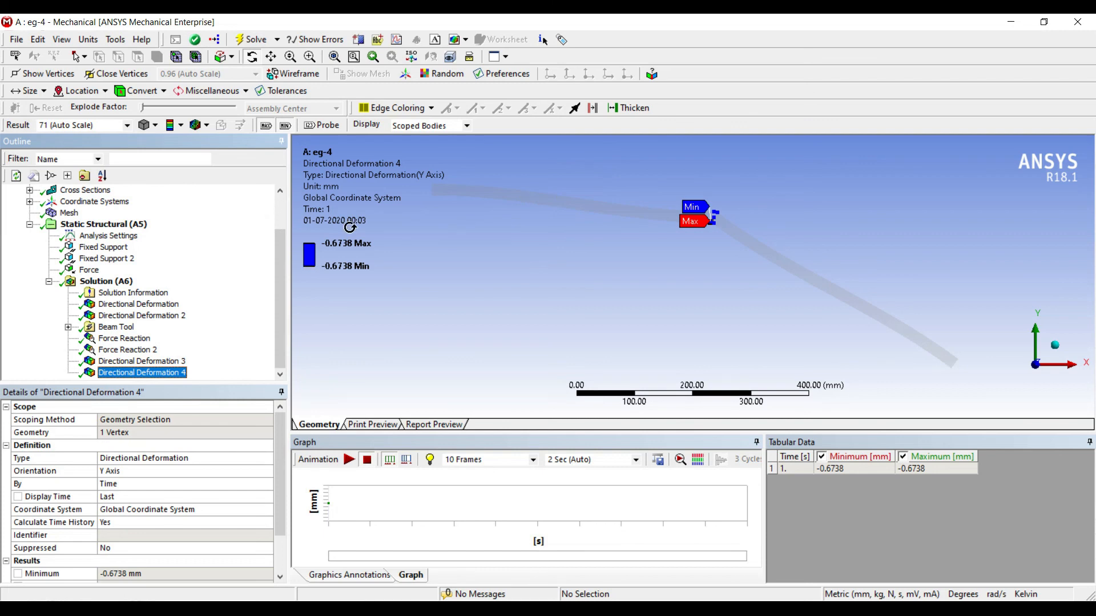
click(140, 316)
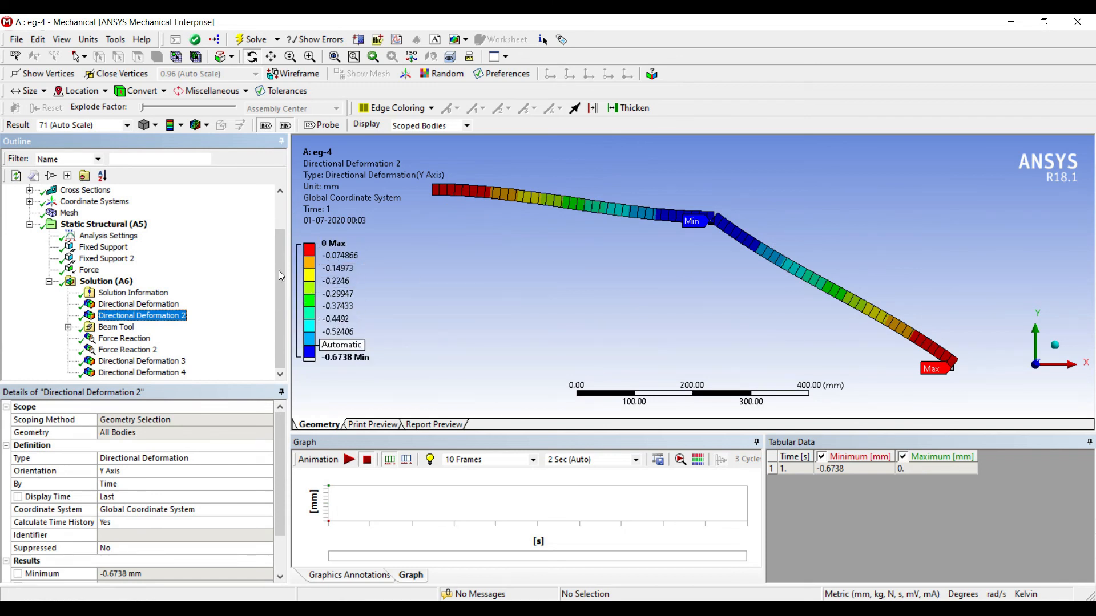
click(131, 362)
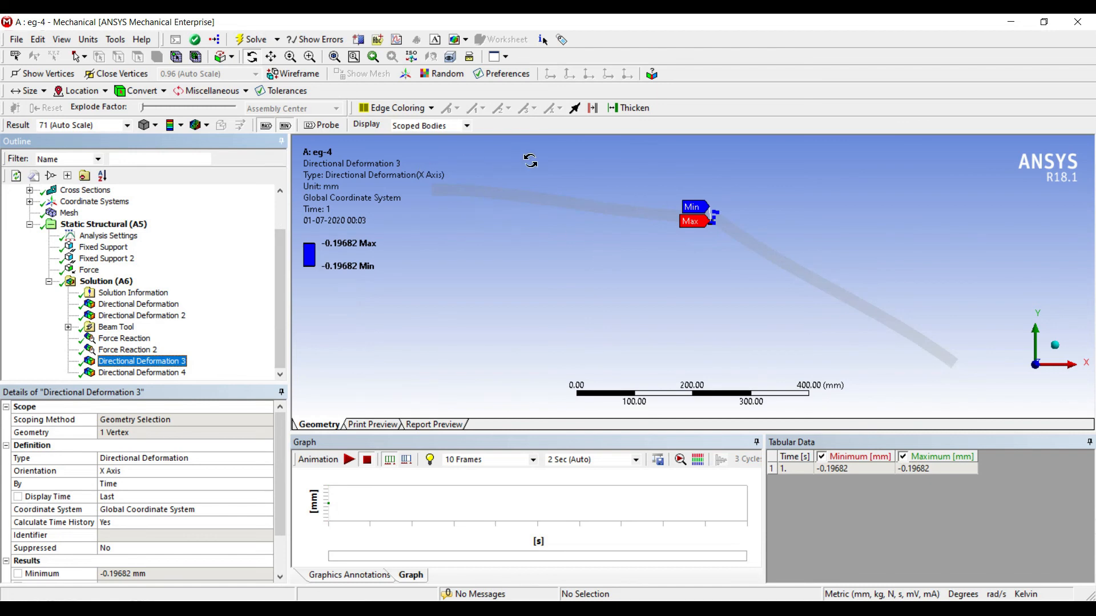